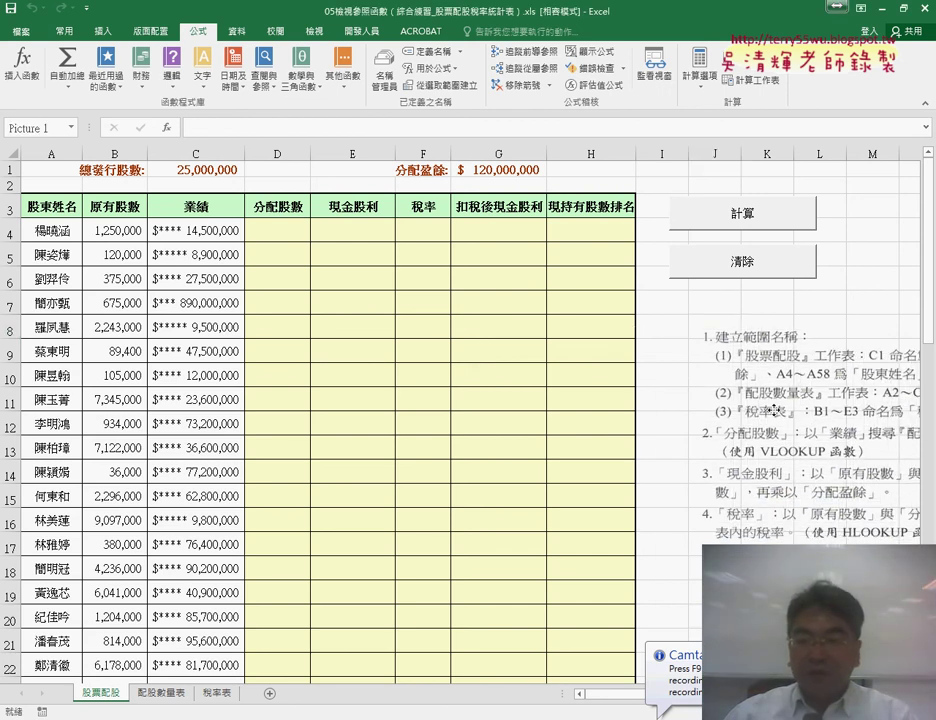
Nudge the instruction picture slightly right, then return to the table at cell G4
{"action": "left_click_drag", "start_coordinate": [775, 410], "coordinate": [786, 410]}
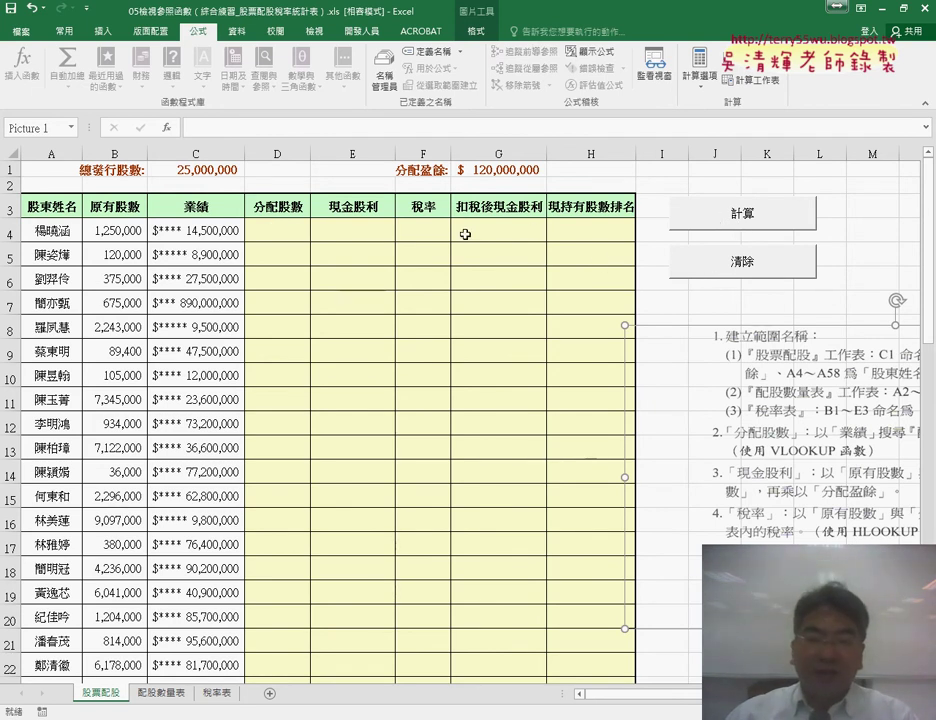
{"action": "left_click", "coordinate": [368, 228]}
{"action": "left_click", "coordinate": [441, 228]}
{"action": "left_click", "coordinate": [492, 231]}
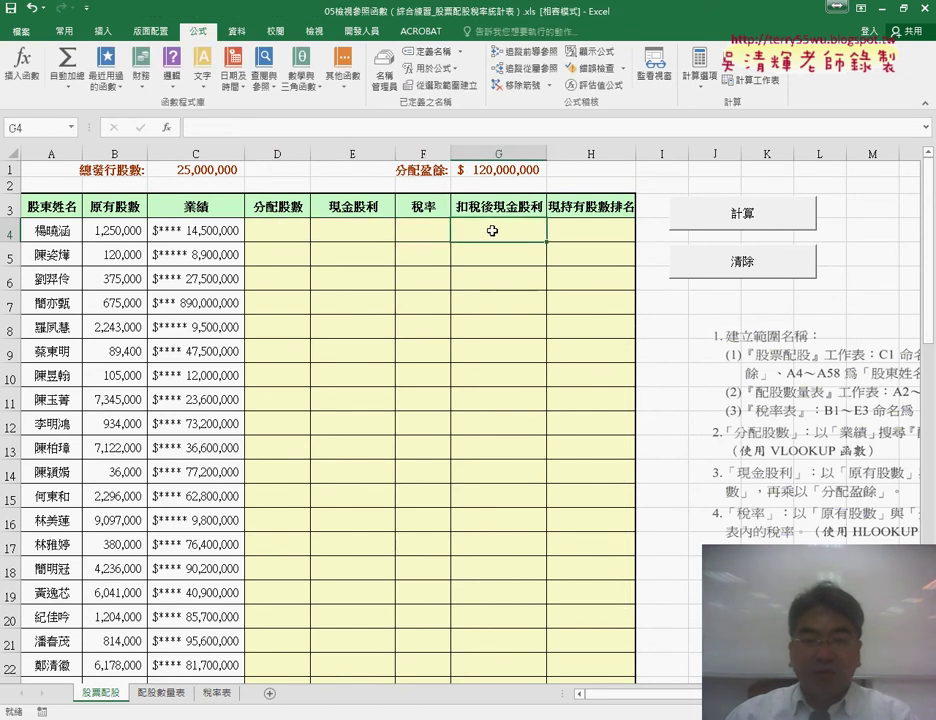
Test the buttons: calculate columns D–H, clear them, then recalculate
{"action": "left_click", "coordinate": [566, 232]}
{"action": "left_click", "coordinate": [717, 215]}
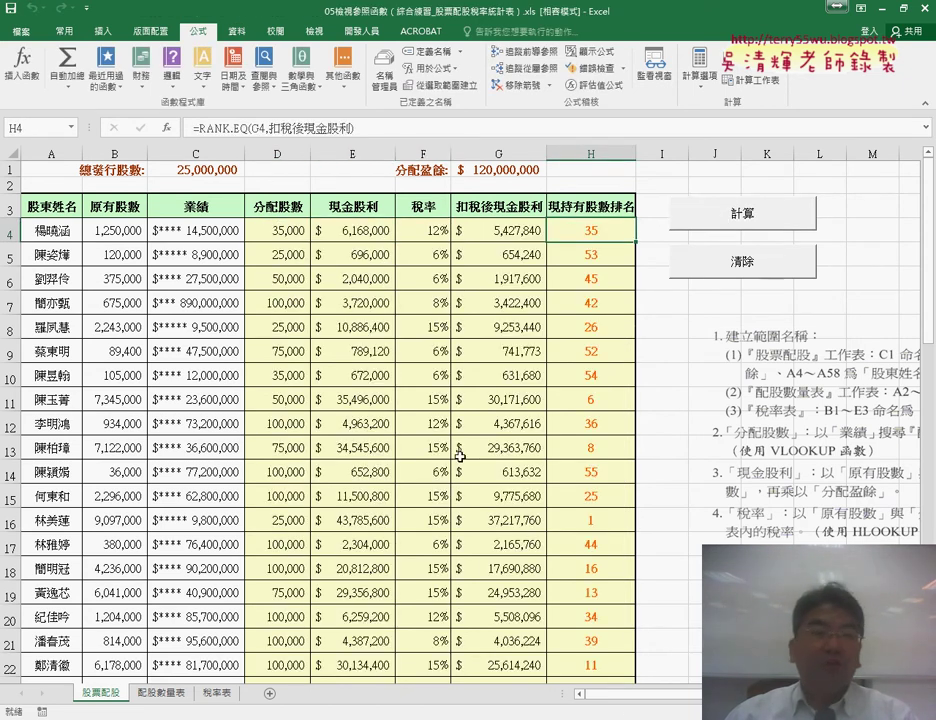
{"action": "left_click", "coordinate": [716, 266]}
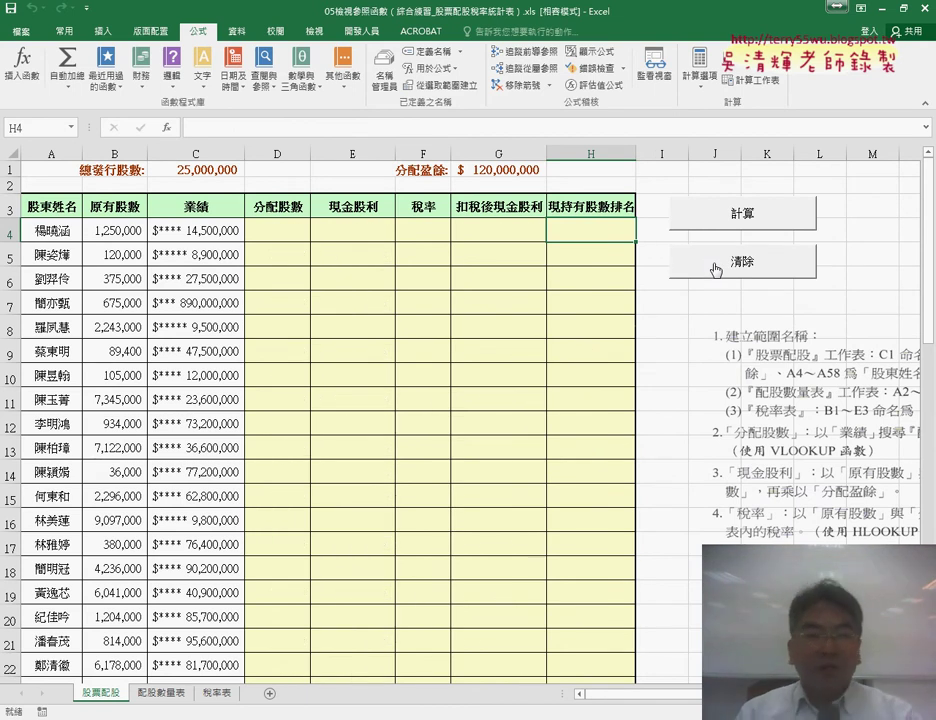
{"action": "left_click", "coordinate": [740, 217]}
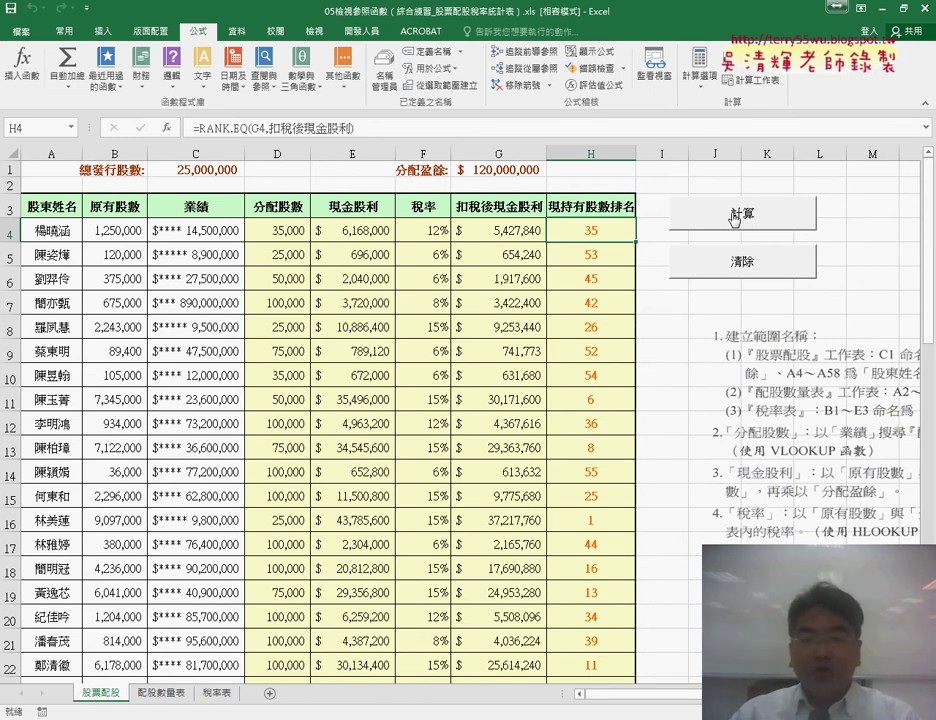
Inspect the D4–H4 formulas (VLOOKUP, 現金股利, 稅率, after-tax dividend, RANK.EQ), then clear the results
{"action": "left_click", "coordinate": [288, 233]}
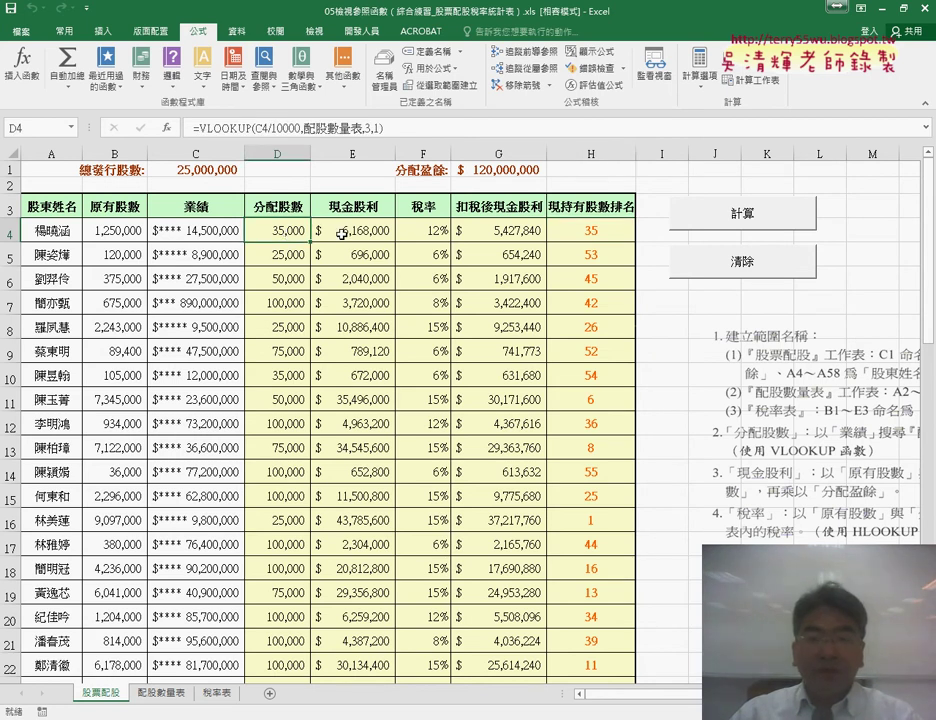
{"action": "left_click", "coordinate": [342, 233]}
{"action": "left_click", "coordinate": [428, 232]}
{"action": "left_click", "coordinate": [490, 232]}
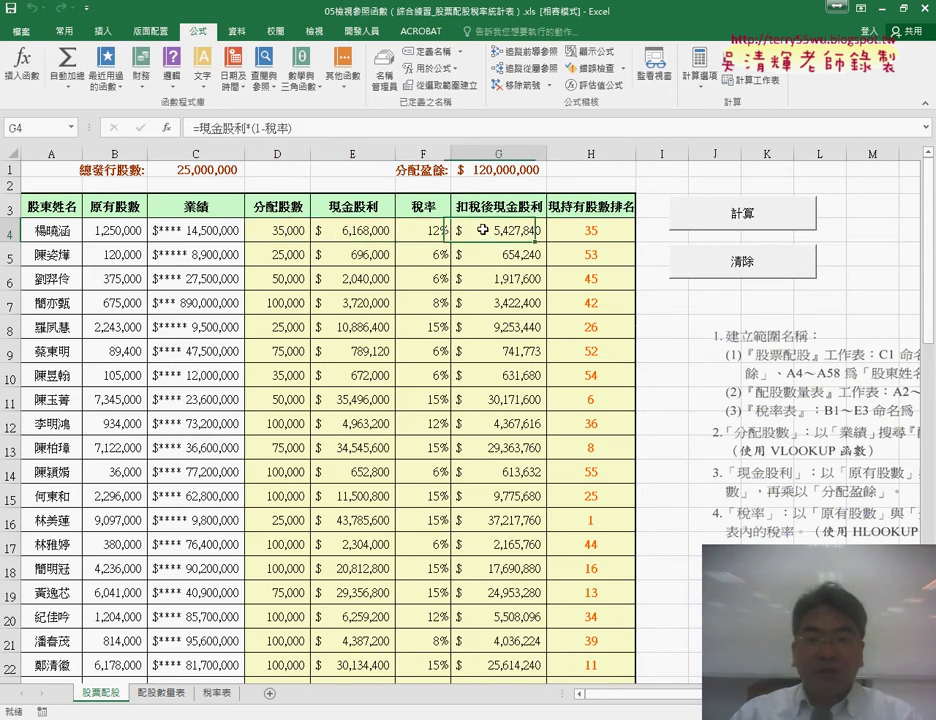
{"action": "left_click", "coordinate": [567, 229]}
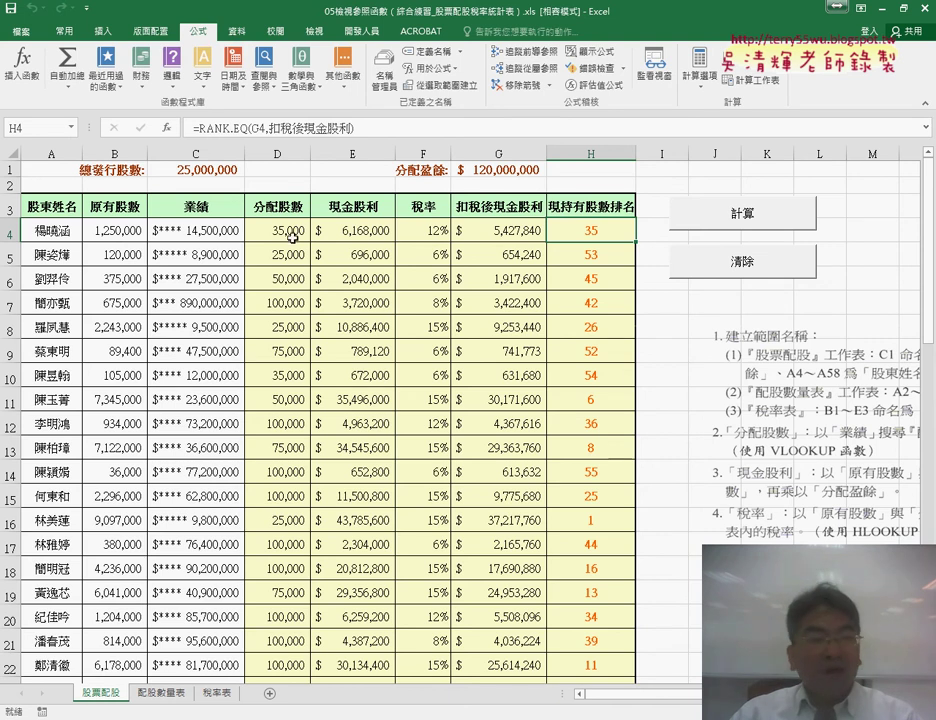
{"action": "left_click", "coordinate": [717, 266]}
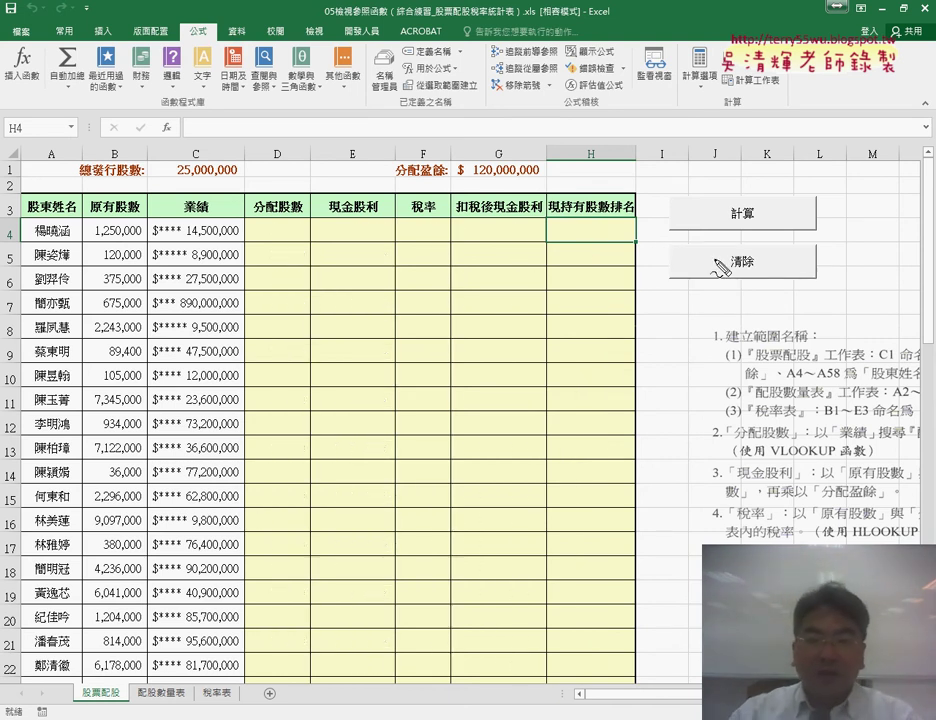
Drag across several table column ranges and the button area, then cancel with Escape
{"action": "mouse_move", "coordinate": [240, 246]}
{"action": "left_mouse_down"}
{"action": "mouse_move", "coordinate": [385, 222]}
{"action": "mouse_move", "coordinate": [252, 248]}
{"action": "mouse_move", "coordinate": [297, 314]}
{"action": "left_mouse_up"}
{"action": "mouse_move", "coordinate": [341, 258]}
{"action": "left_mouse_down"}
{"action": "mouse_move", "coordinate": [356, 318]}
{"action": "mouse_move", "coordinate": [366, 310]}
{"action": "left_mouse_up"}
{"action": "mouse_move", "coordinate": [421, 255]}
{"action": "left_mouse_down"}
{"action": "mouse_move", "coordinate": [421, 312]}
{"action": "mouse_move", "coordinate": [442, 303]}
{"action": "mouse_move", "coordinate": [481, 326]}
{"action": "mouse_move", "coordinate": [494, 318]}
{"action": "left_mouse_up"}
{"action": "left_click_drag", "start_coordinate": [578, 252], "coordinate": [579, 322]}
{"action": "left_click_drag", "start_coordinate": [570, 300], "coordinate": [592, 298]}
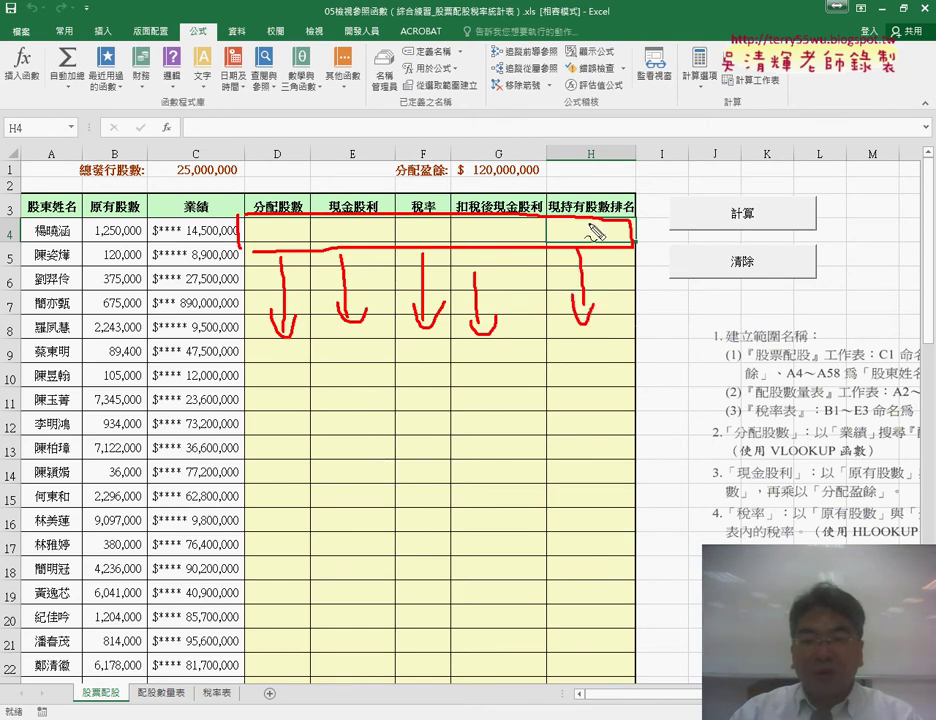
{"action": "mouse_move", "coordinate": [557, 200]}
{"action": "left_mouse_down"}
{"action": "mouse_move", "coordinate": [703, 188]}
{"action": "mouse_move", "coordinate": [745, 225]}
{"action": "left_mouse_up"}
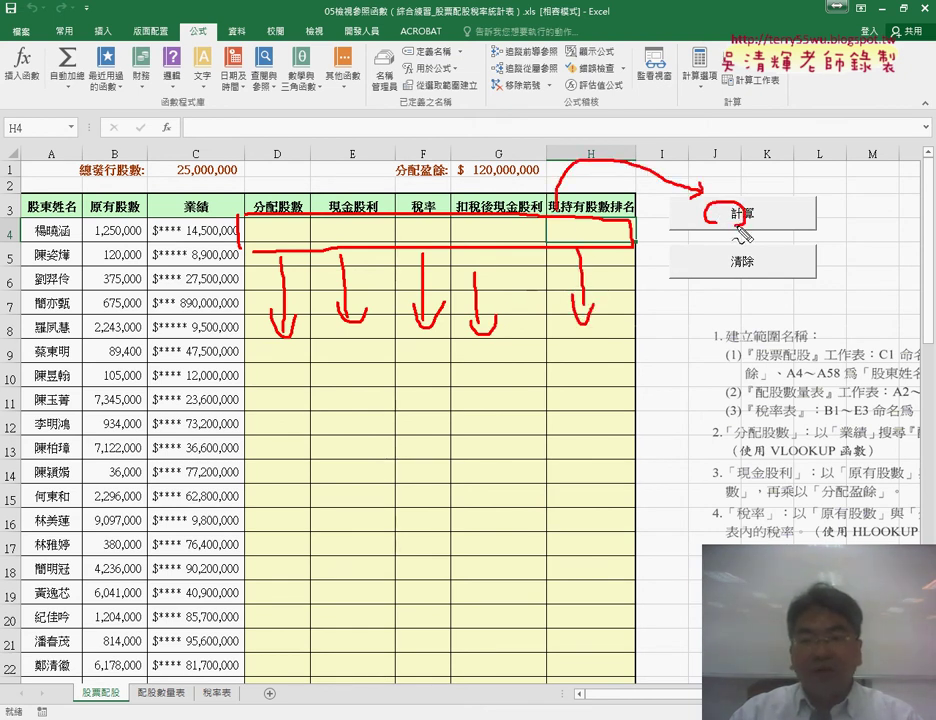
{"action": "left_click_drag", "start_coordinate": [285, 220], "coordinate": [298, 240]}
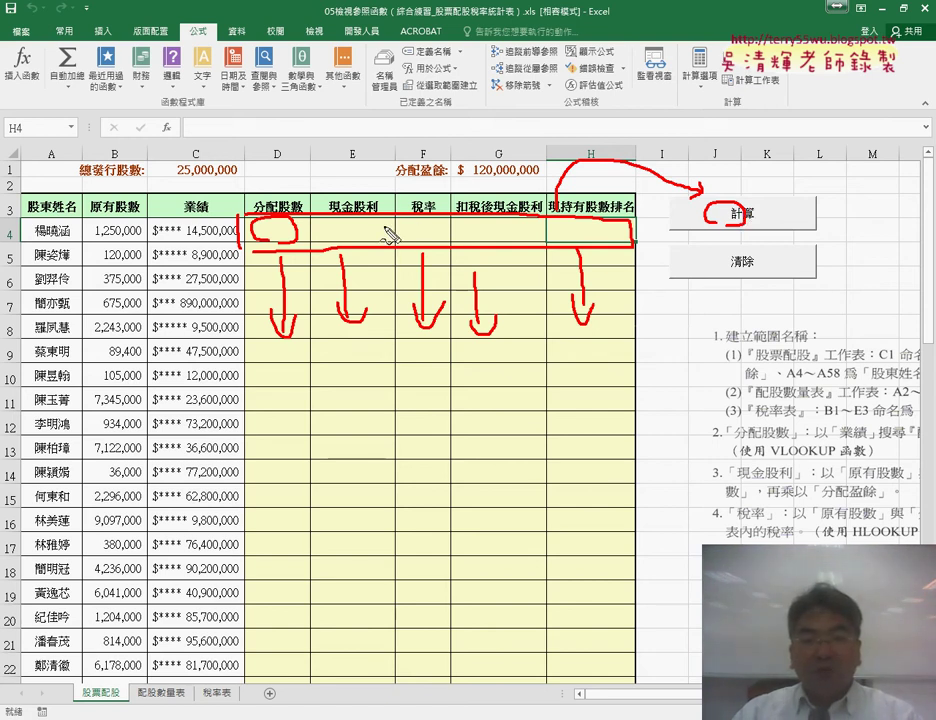
{"action": "key", "text": "Escape"}
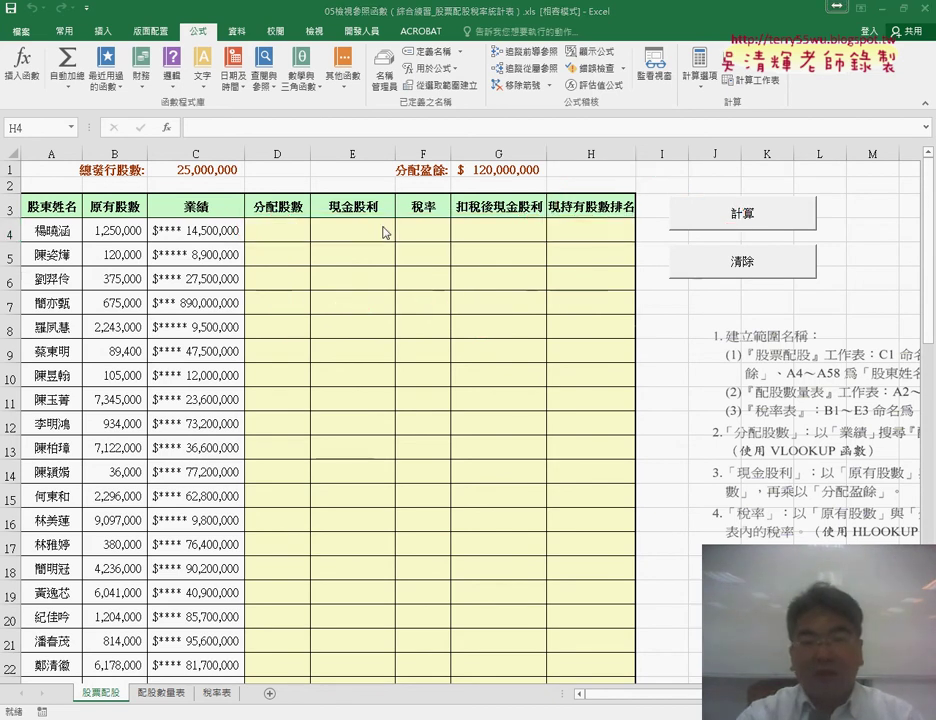
Recalculate and review the VLOOKUP, 現金股利, HLOOKUP, after-tax and RANK.EQ formulas in D4–H4
{"action": "left_click", "coordinate": [709, 216]}
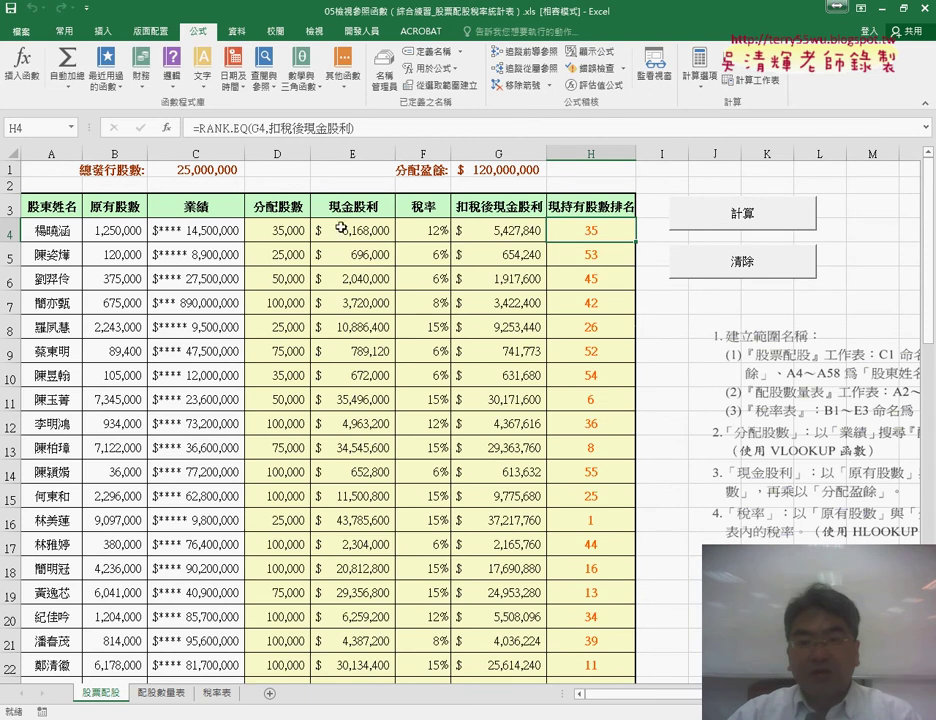
{"action": "left_click", "coordinate": [290, 230]}
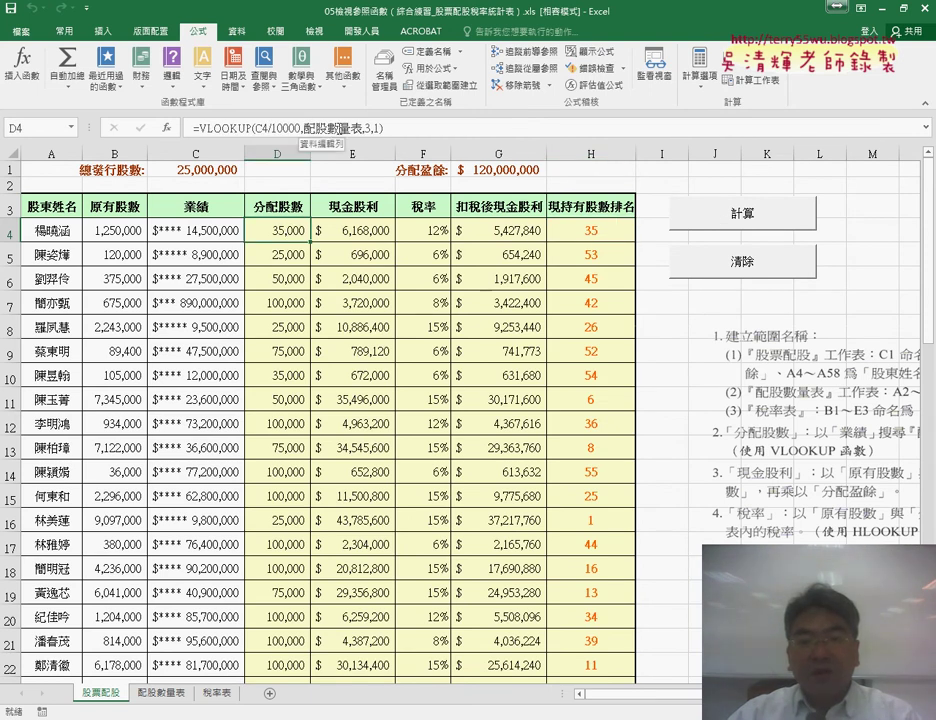
{"action": "left_click", "coordinate": [355, 234]}
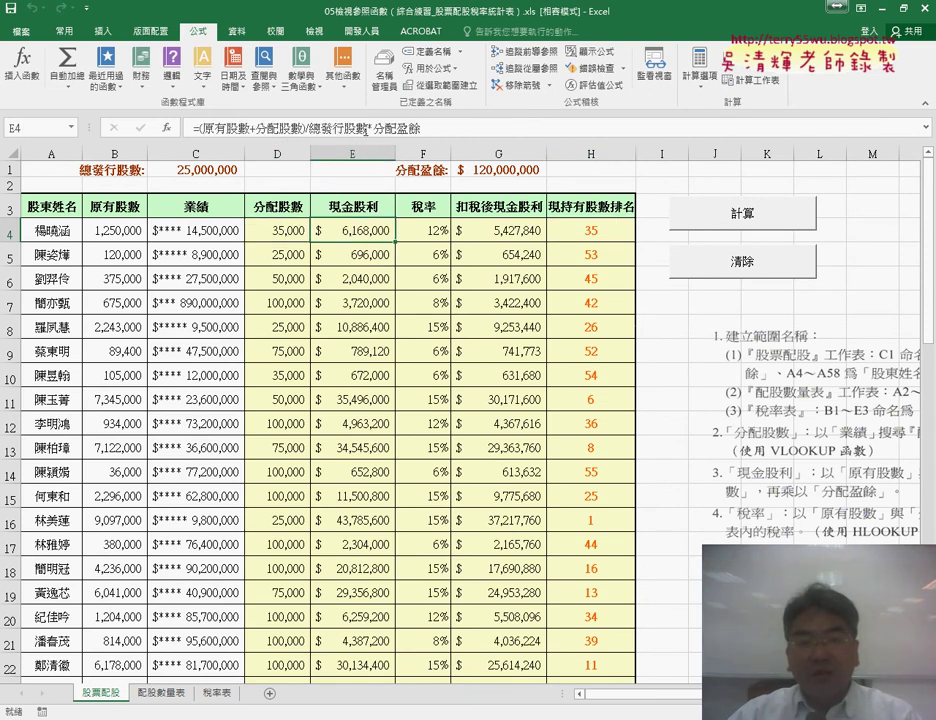
{"action": "left_click", "coordinate": [427, 231]}
{"action": "left_click", "coordinate": [493, 231]}
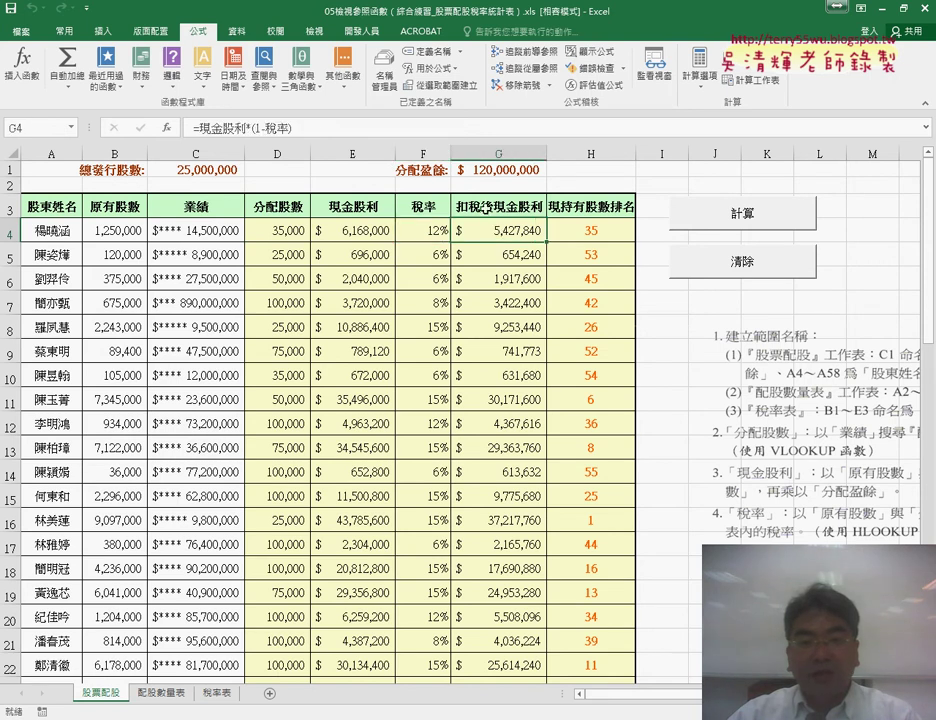
{"action": "left_click", "coordinate": [556, 224]}
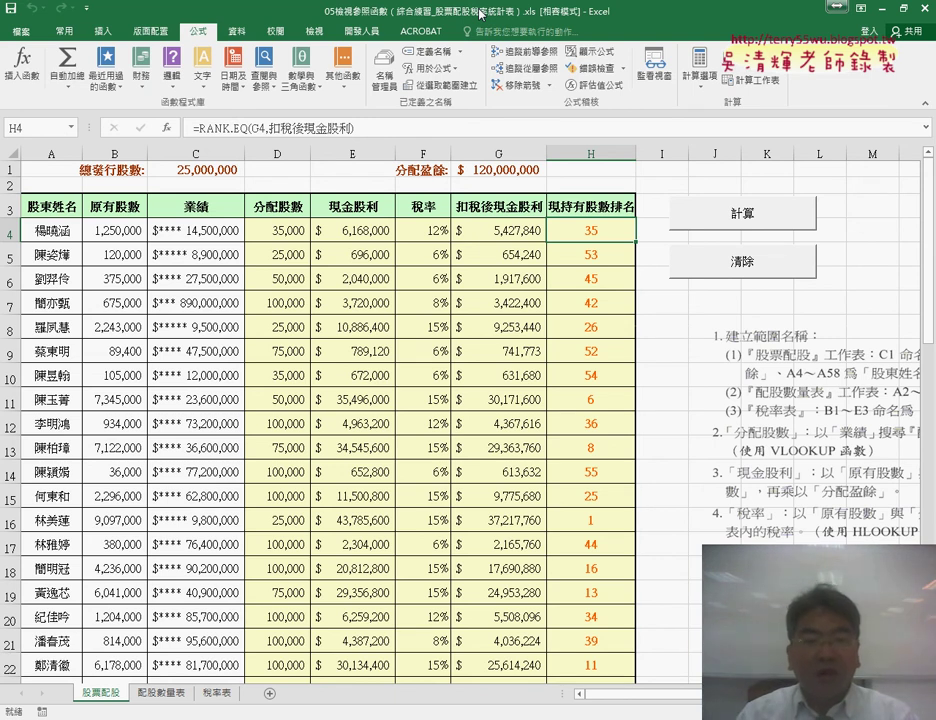
Recheck the HLOOKUP, after-tax dividend and RANK.EQ formulas in F4–H4, then clear results
{"action": "left_click", "coordinate": [444, 231]}
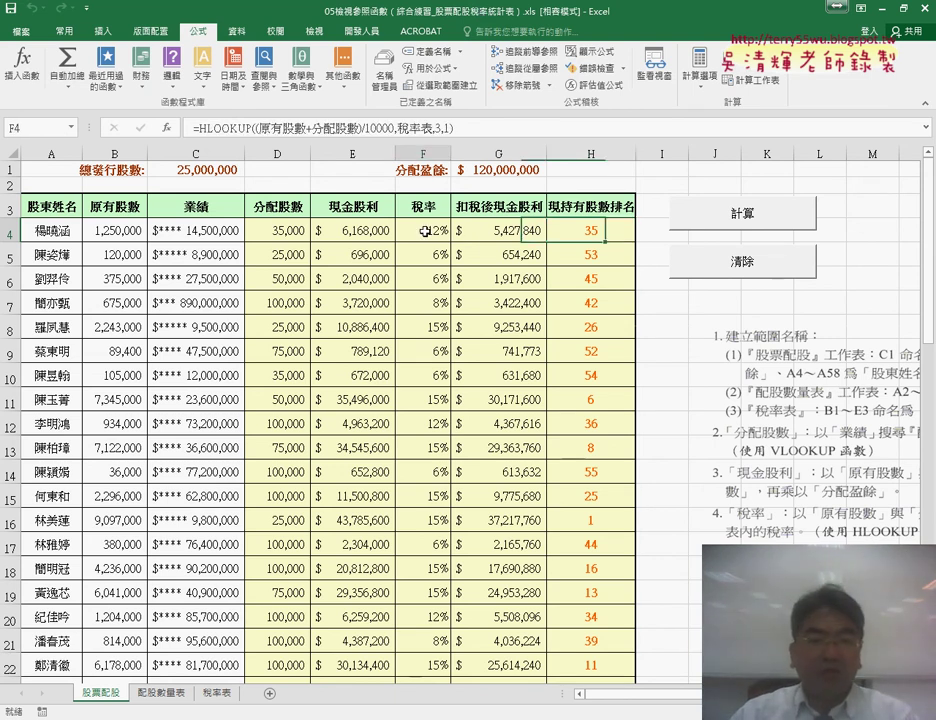
{"action": "left_click", "coordinate": [510, 233]}
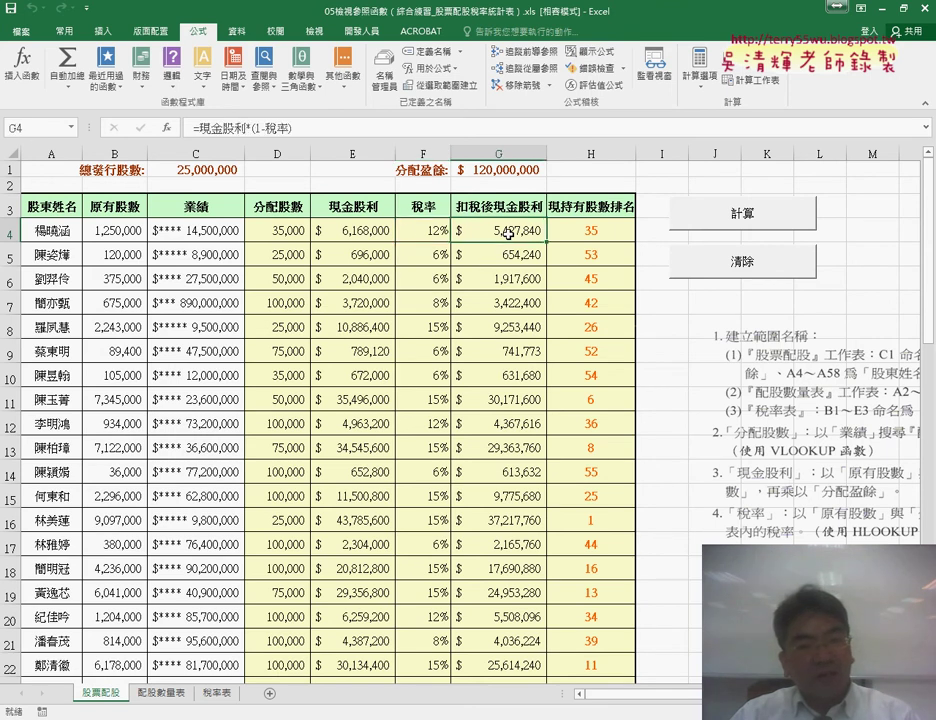
{"action": "left_click", "coordinate": [602, 233]}
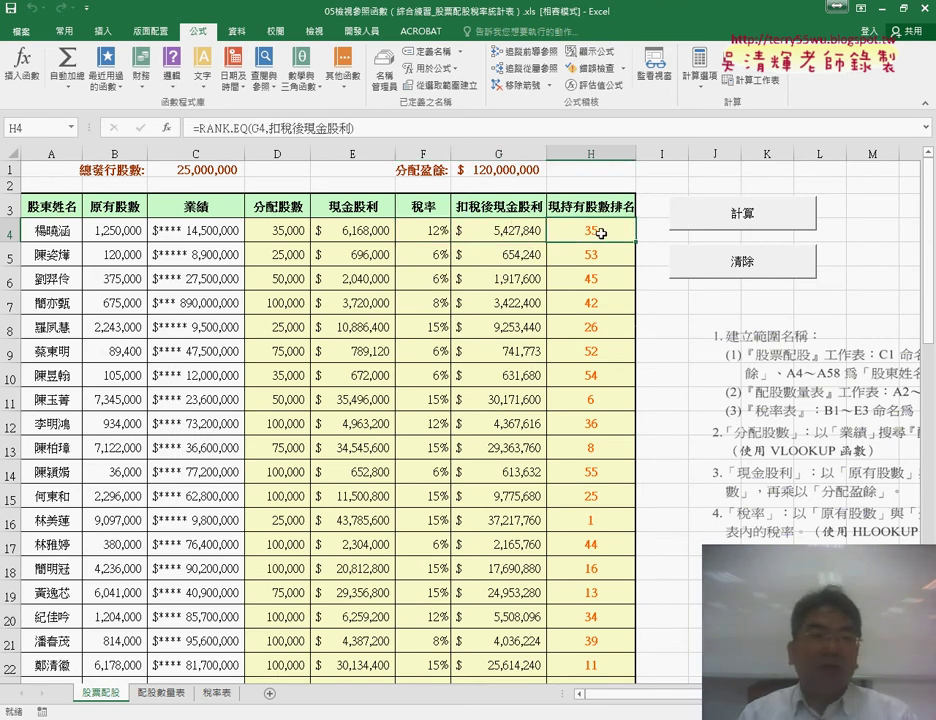
{"action": "left_click", "coordinate": [727, 262]}
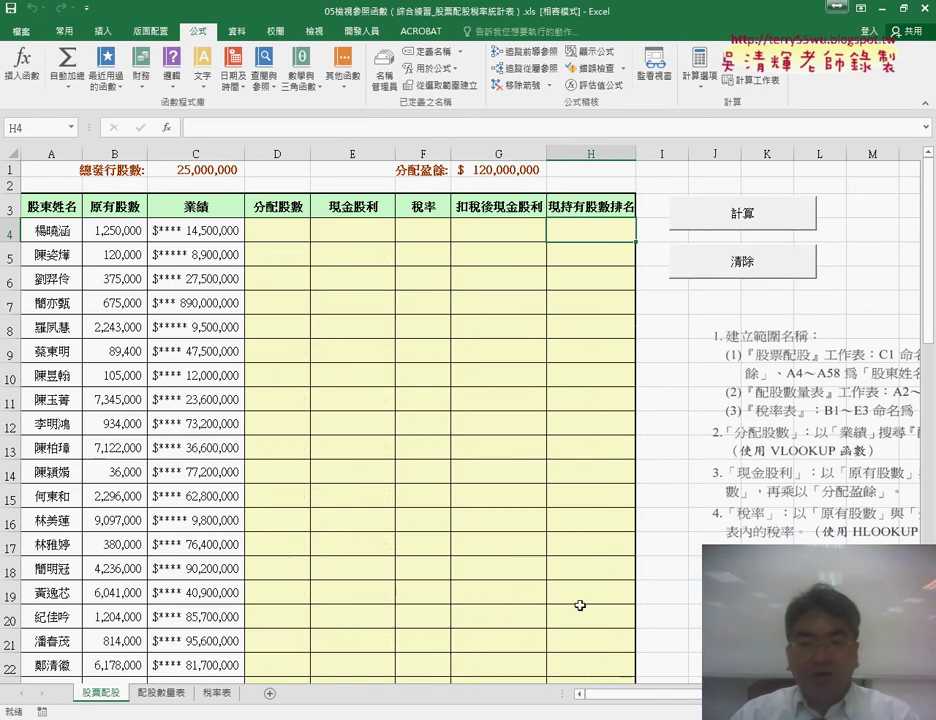
Select the instruction picture, glance at the file information page, and return to the cells
{"action": "left_click", "coordinate": [785, 393]}
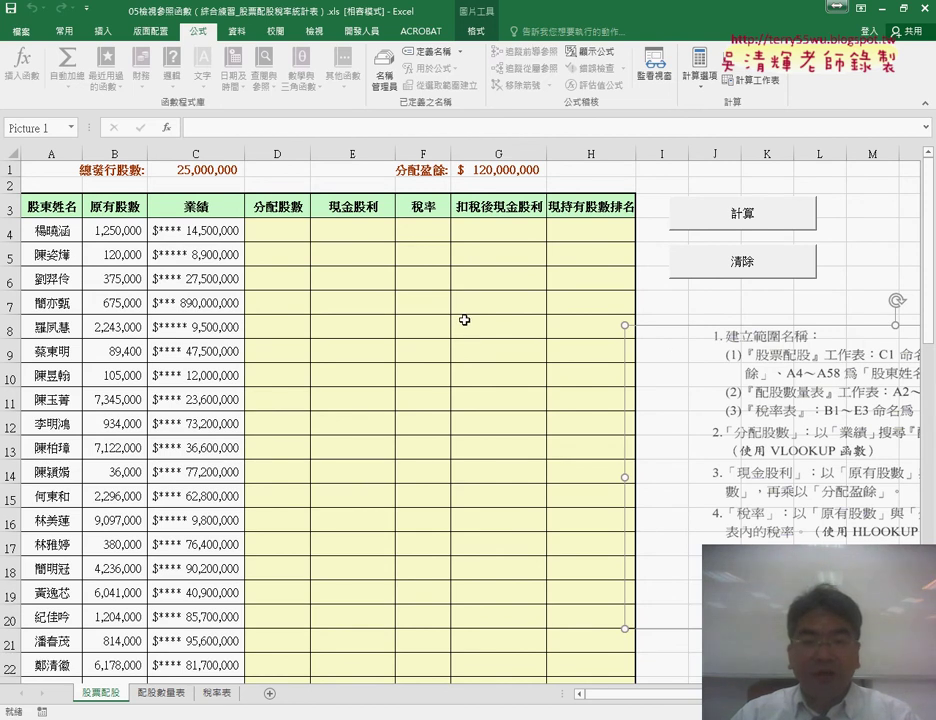
{"action": "left_click", "coordinate": [24, 31]}
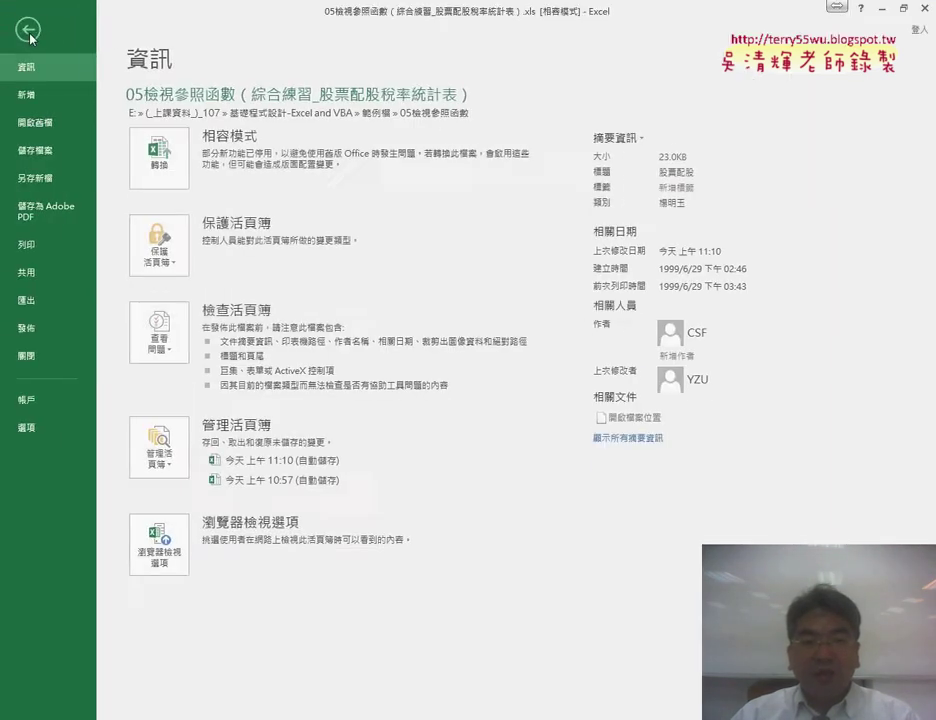
{"action": "left_click", "coordinate": [27, 33]}
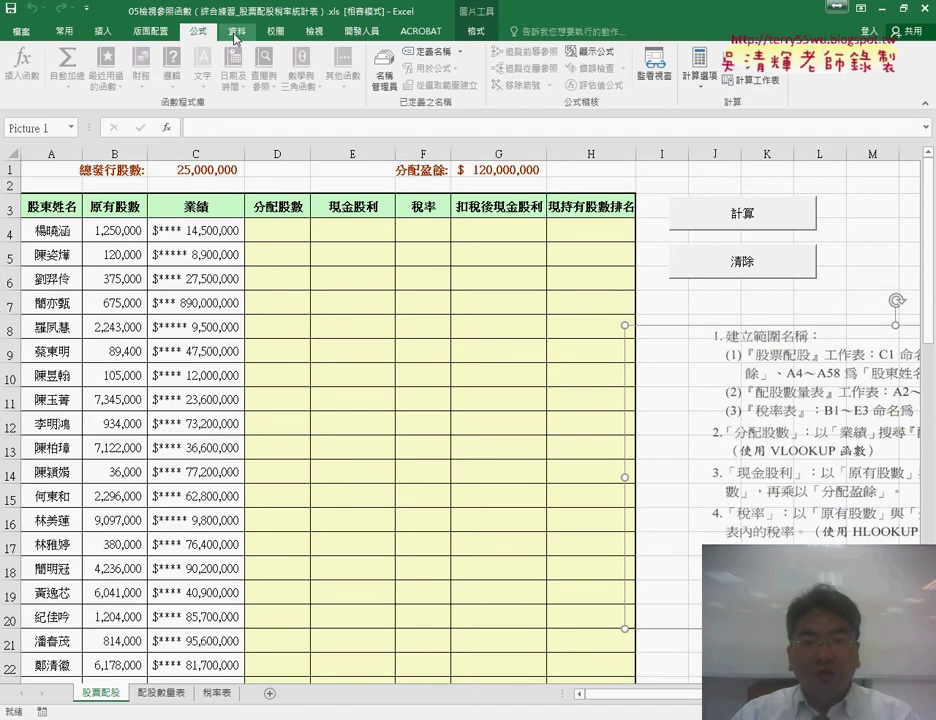
{"action": "left_click", "coordinate": [498, 278]}
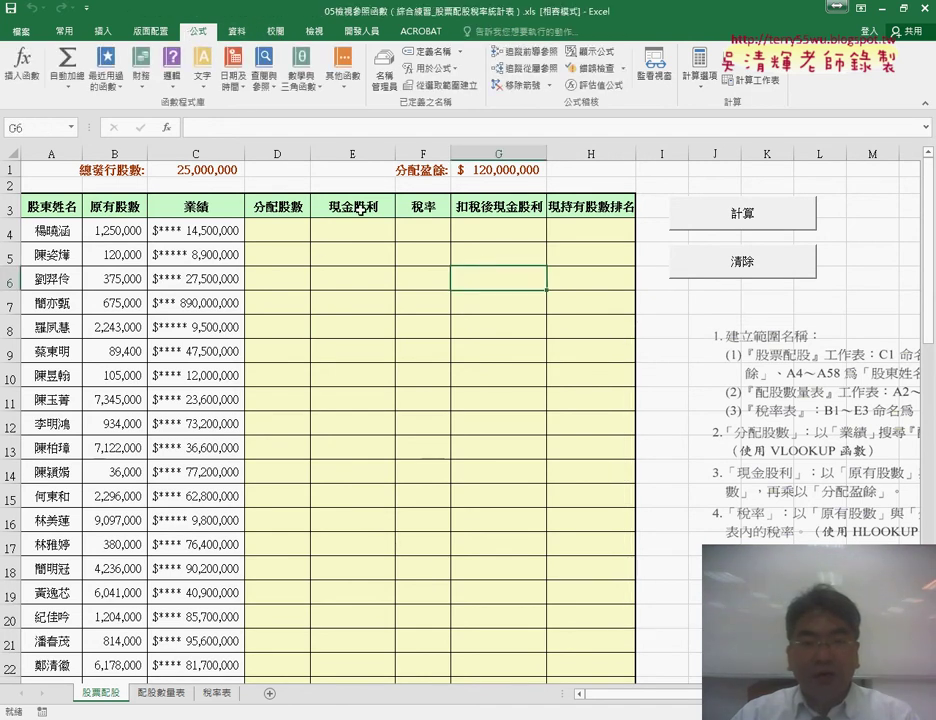
Select all 12 defined names in Name Manager and delete them, confirming with OK
{"action": "left_click", "coordinate": [386, 84]}
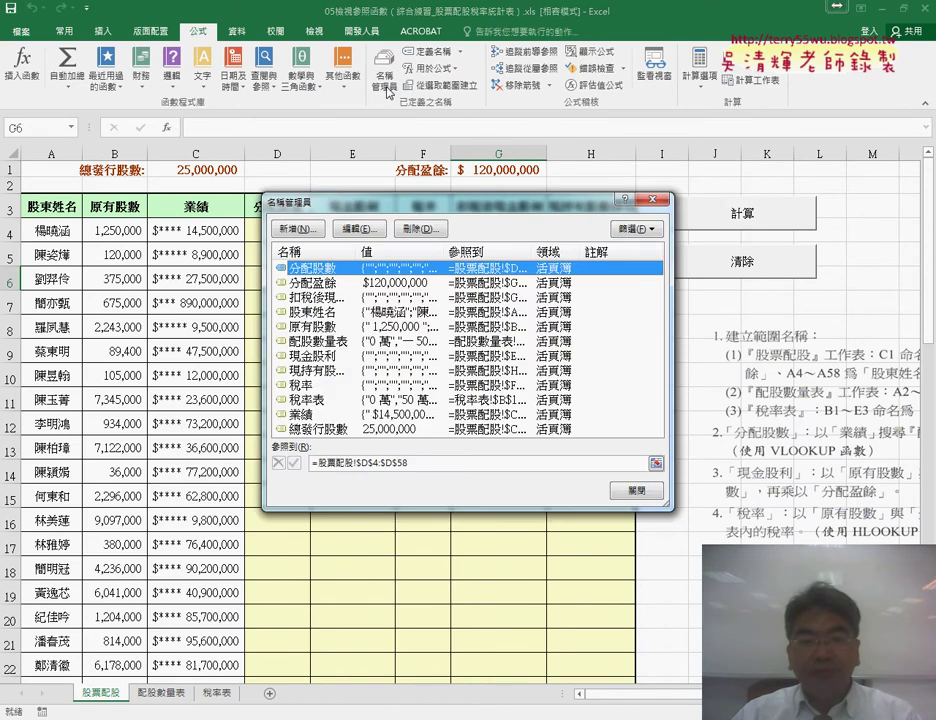
{"action": "left_click_drag", "start_coordinate": [483, 507], "coordinate": [483, 609]}
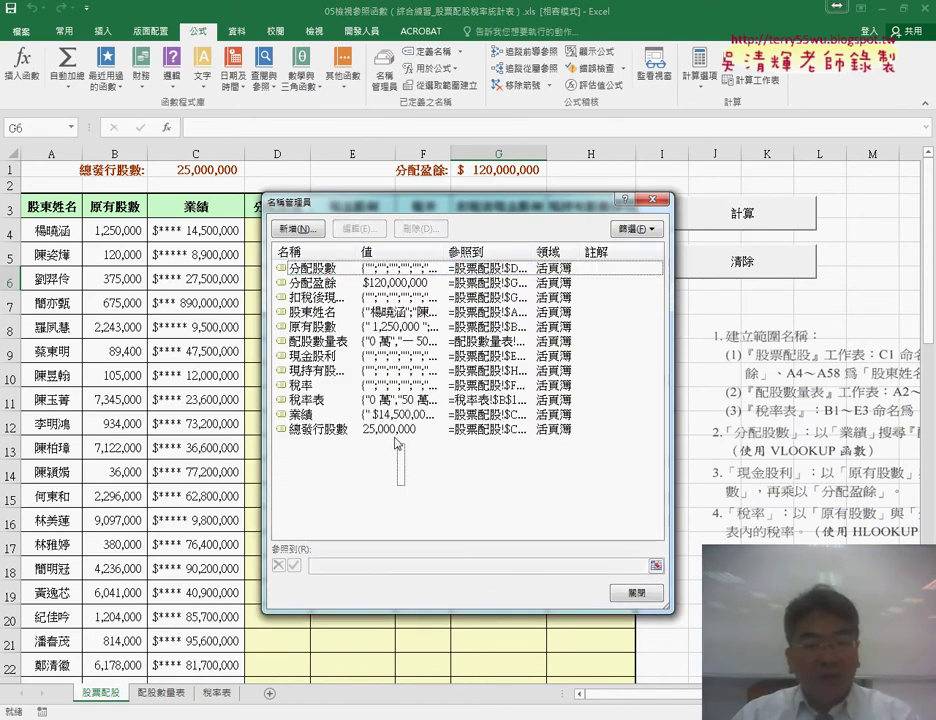
{"action": "left_click_drag", "start_coordinate": [340, 445], "coordinate": [321, 261]}
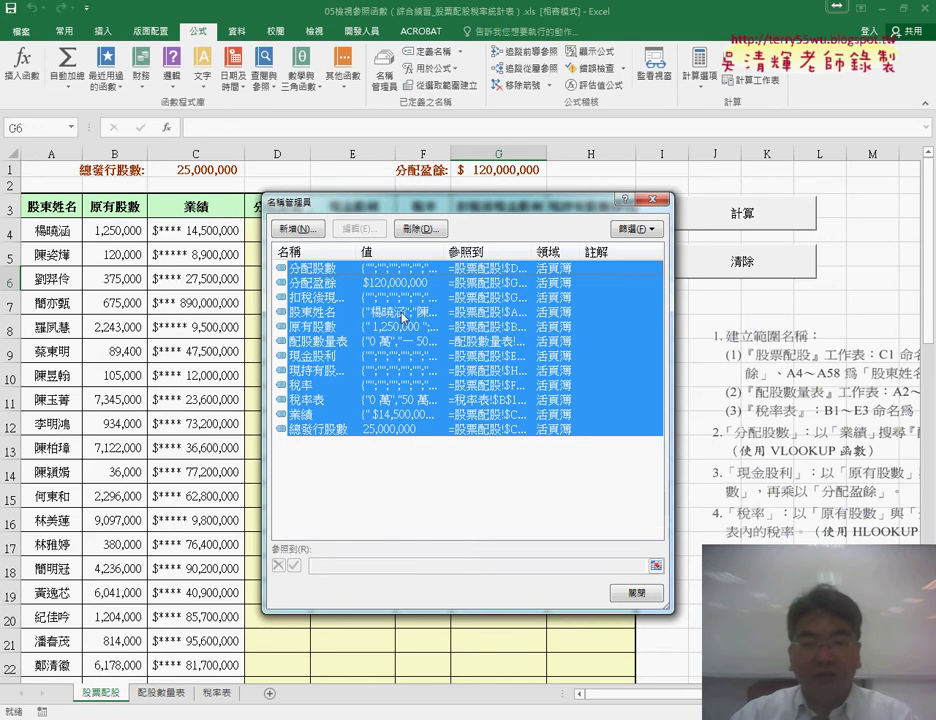
{"action": "left_click", "coordinate": [421, 230]}
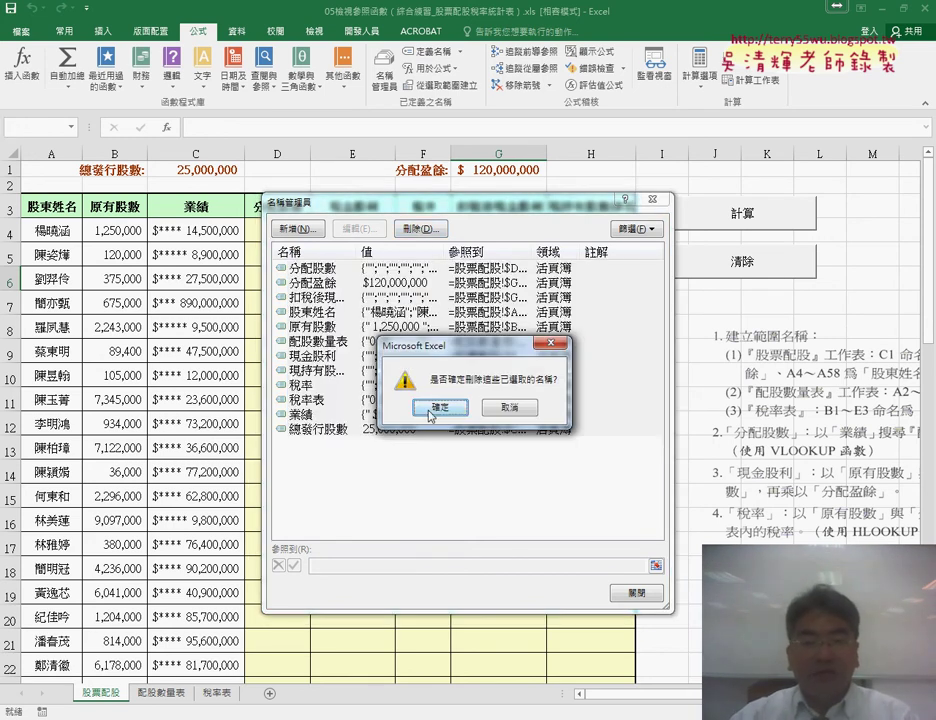
{"action": "left_click", "coordinate": [438, 409]}
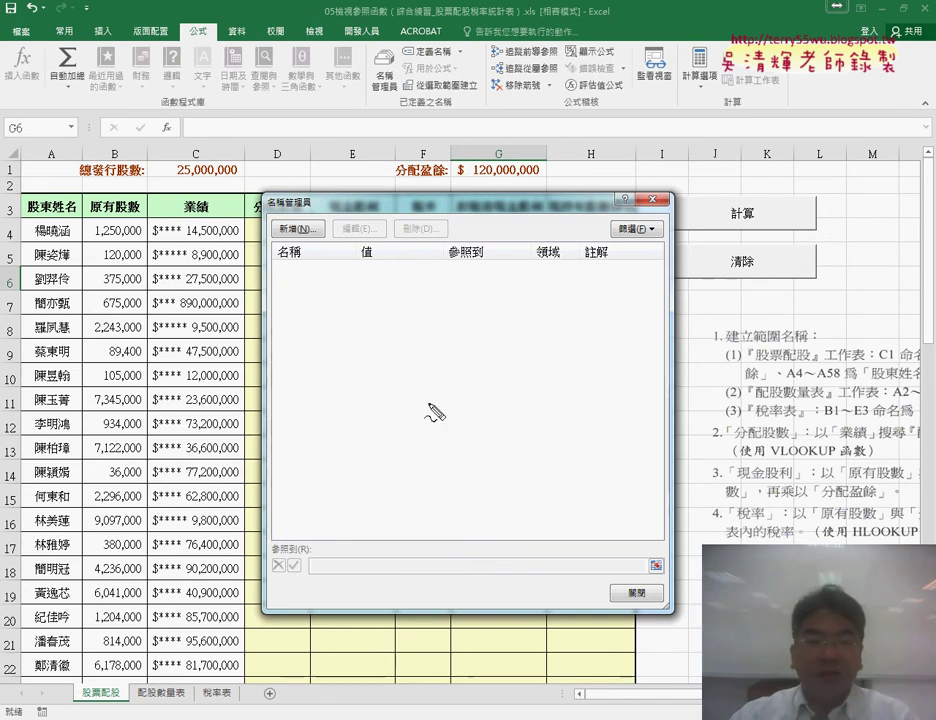
{"action": "left_click_drag", "start_coordinate": [206, 40], "coordinate": [210, 36]}
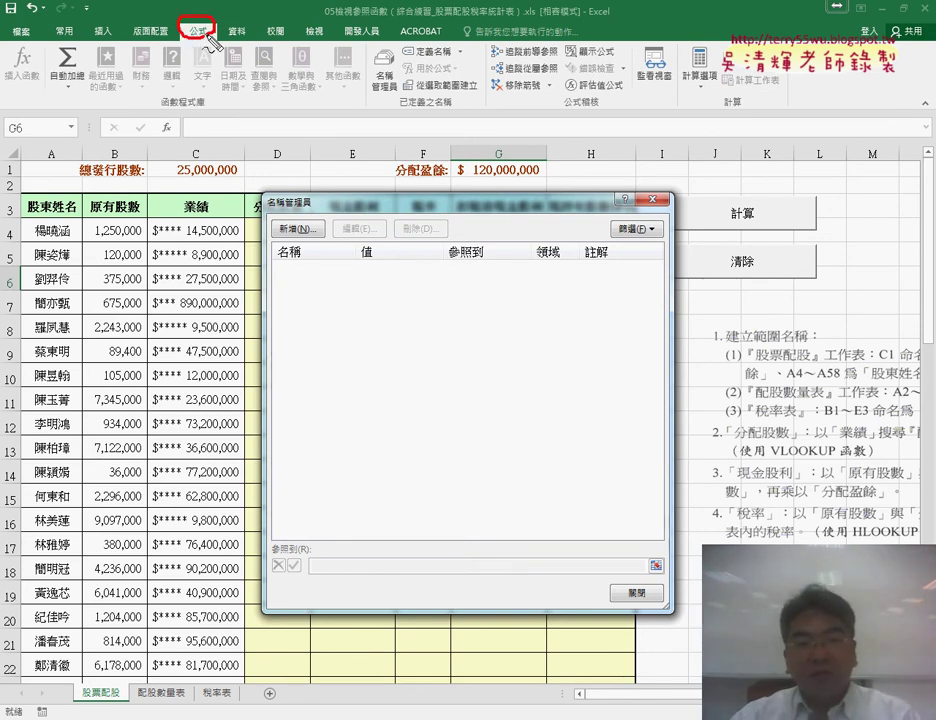
{"action": "left_click_drag", "start_coordinate": [400, 52], "coordinate": [392, 58]}
{"action": "mouse_move", "coordinate": [368, 512]}
{"action": "left_mouse_down"}
{"action": "mouse_move", "coordinate": [456, 390]}
{"action": "mouse_move", "coordinate": [370, 488]}
{"action": "left_mouse_up"}
{"action": "left_click_drag", "start_coordinate": [316, 421], "coordinate": [400, 368]}
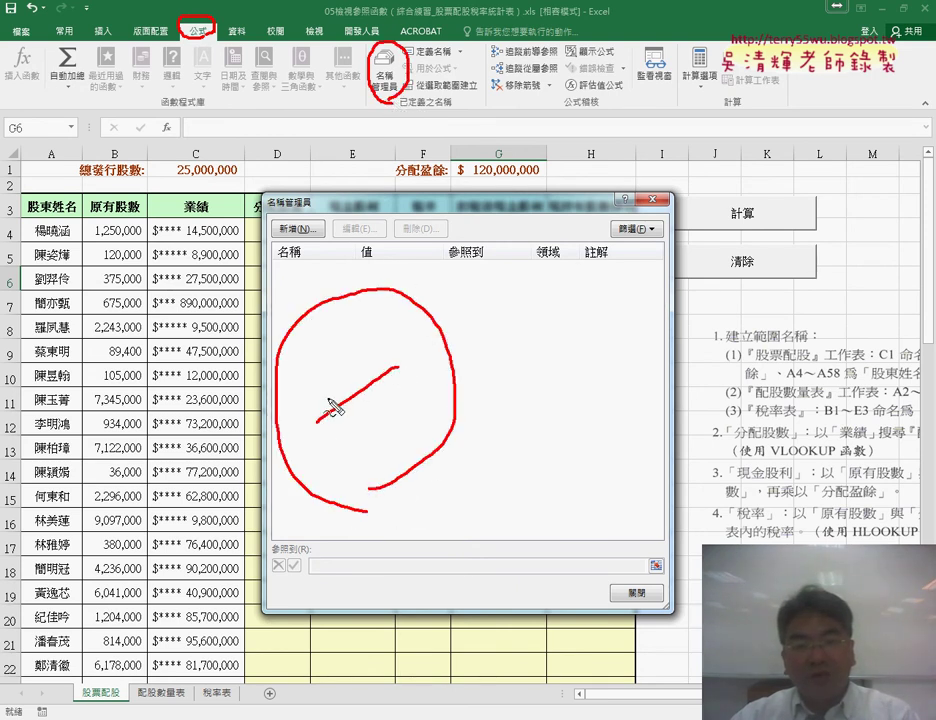
{"action": "left_click_drag", "start_coordinate": [338, 370], "coordinate": [410, 430]}
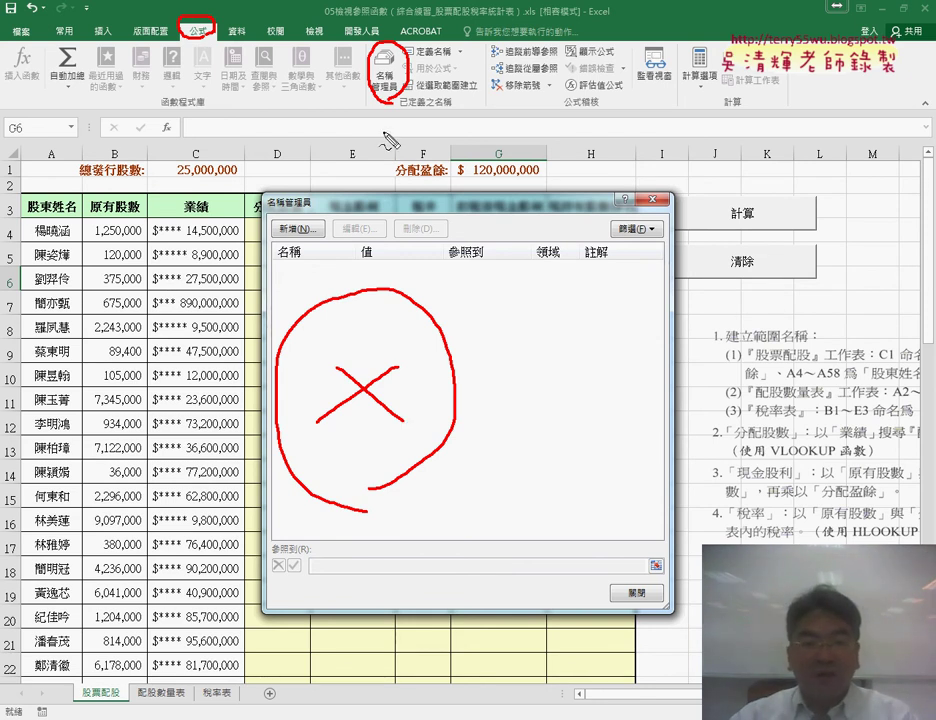
{"action": "left_click_drag", "start_coordinate": [166, 176], "coordinate": [250, 188]}
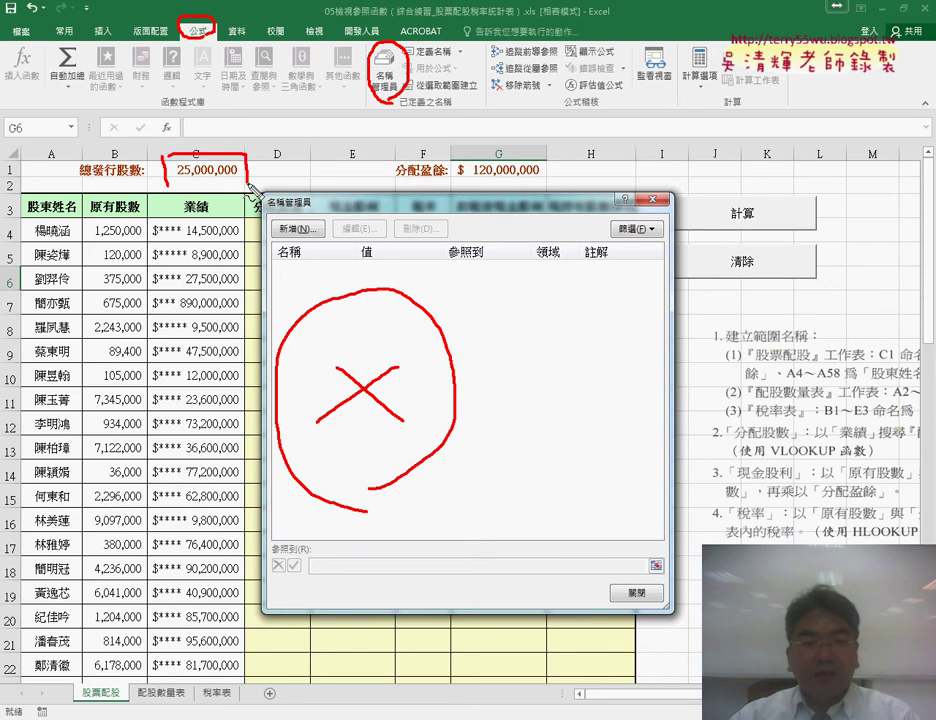
{"action": "left_click_drag", "start_coordinate": [78, 181], "coordinate": [152, 182]}
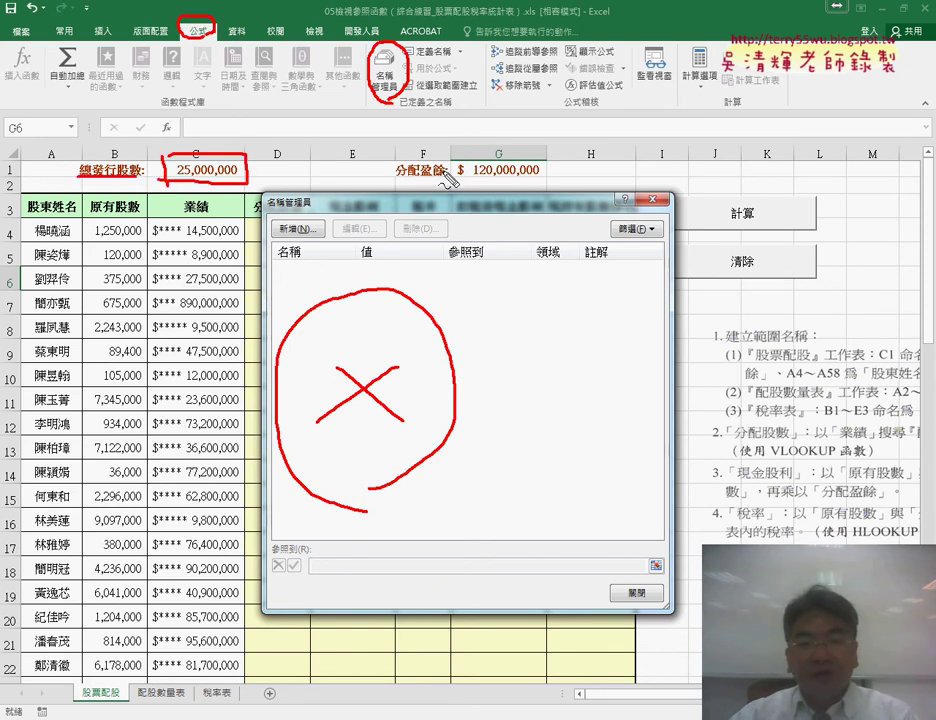
{"action": "mouse_move", "coordinate": [453, 186]}
{"action": "left_mouse_down"}
{"action": "mouse_move", "coordinate": [455, 158]}
{"action": "mouse_move", "coordinate": [549, 185]}
{"action": "left_mouse_up"}
{"action": "left_click_drag", "start_coordinate": [394, 184], "coordinate": [446, 183]}
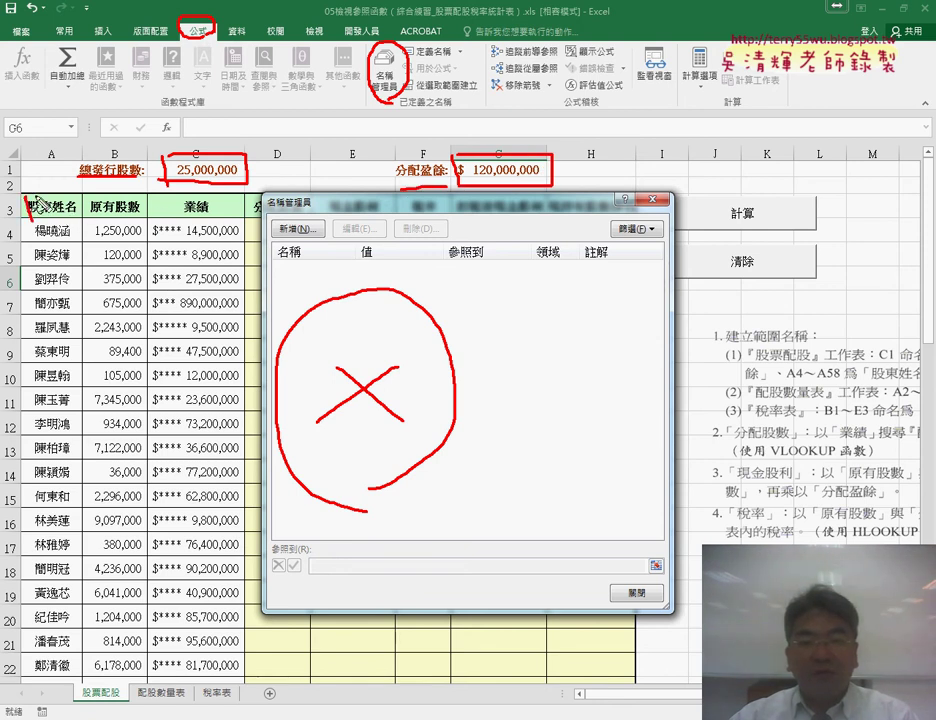
{"action": "key", "text": "Escape"}
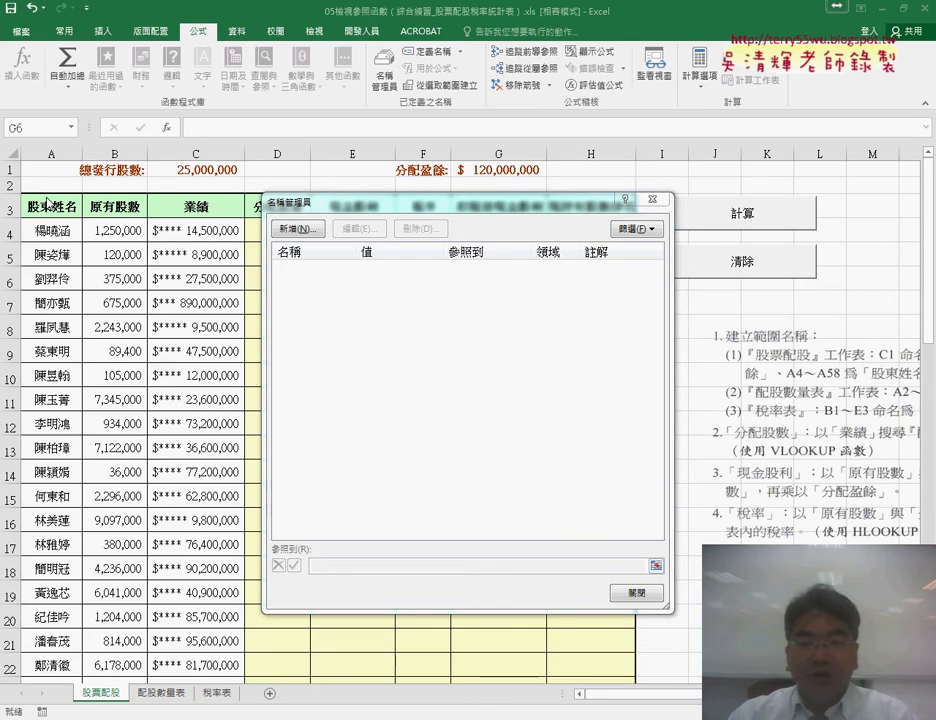
{"action": "left_click_drag", "start_coordinate": [540, 213], "coordinate": [533, 266]}
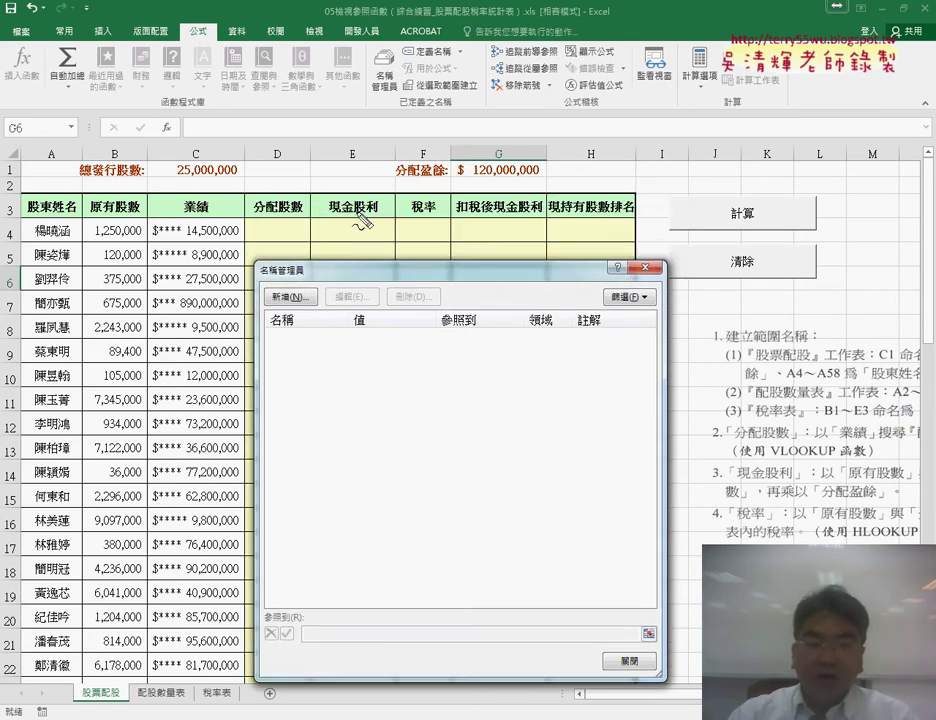
{"action": "left_click_drag", "start_coordinate": [224, 160], "coordinate": [218, 183]}
{"action": "left_click_drag", "start_coordinate": [505, 154], "coordinate": [500, 156]}
{"action": "mouse_move", "coordinate": [33, 195]}
{"action": "left_mouse_down"}
{"action": "mouse_move", "coordinate": [28, 221]}
{"action": "mouse_move", "coordinate": [262, 188]}
{"action": "mouse_move", "coordinate": [45, 214]}
{"action": "left_mouse_up"}
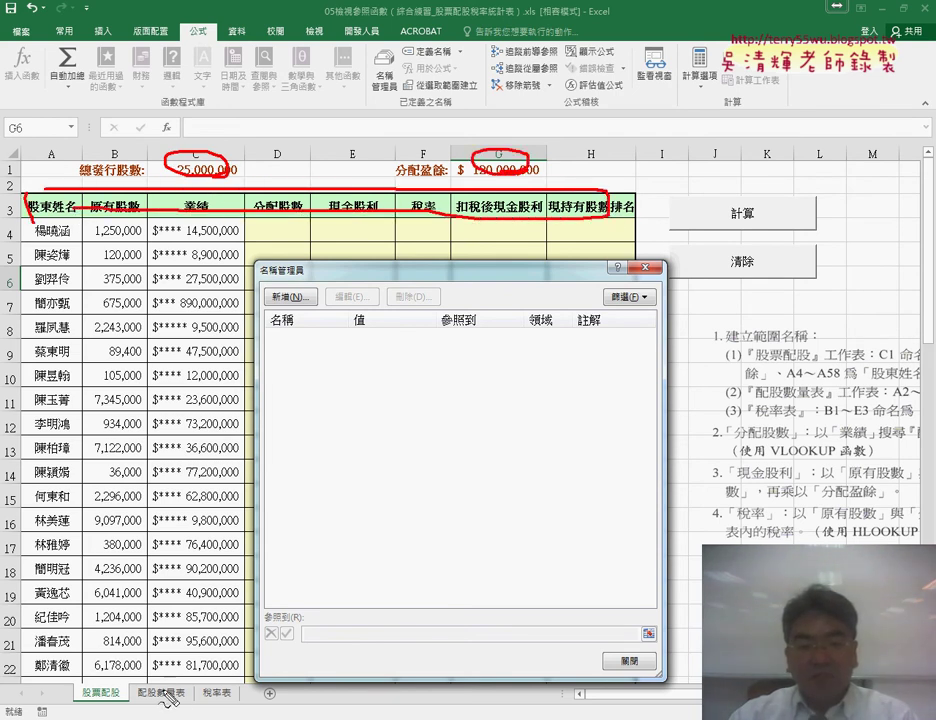
{"action": "left_click_drag", "start_coordinate": [142, 700], "coordinate": [205, 702]}
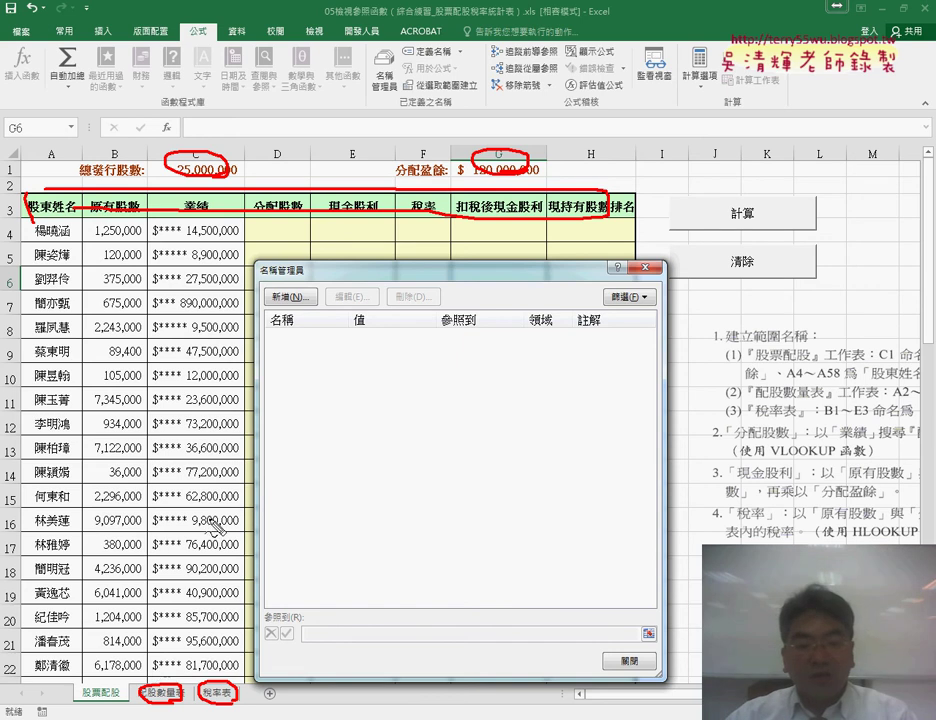
{"action": "left_click_drag", "start_coordinate": [215, 698], "coordinate": [300, 535]}
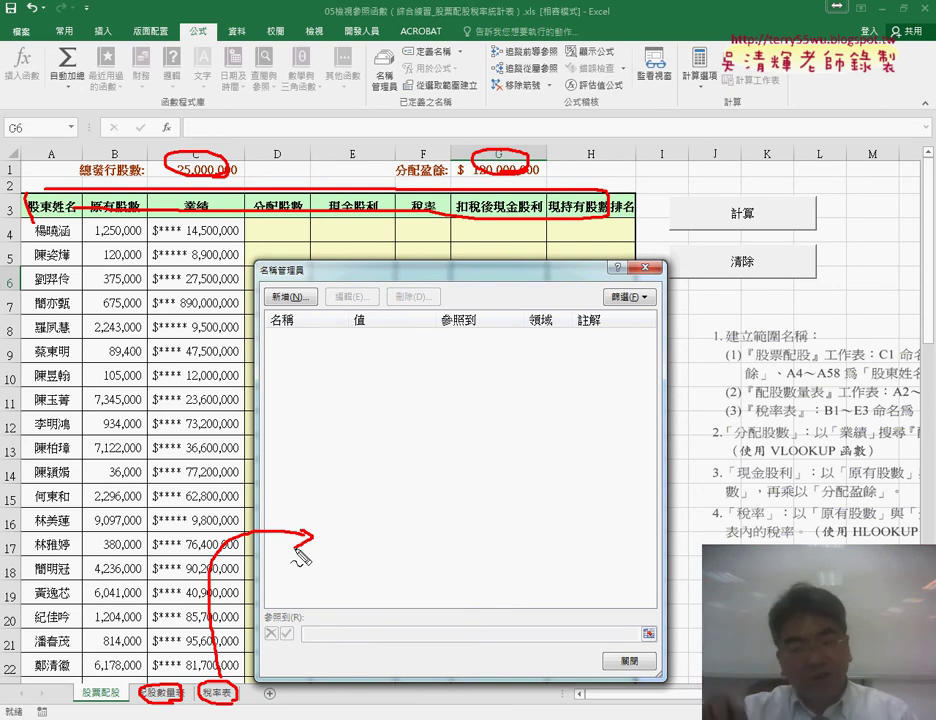
{"action": "key", "text": "Escape"}
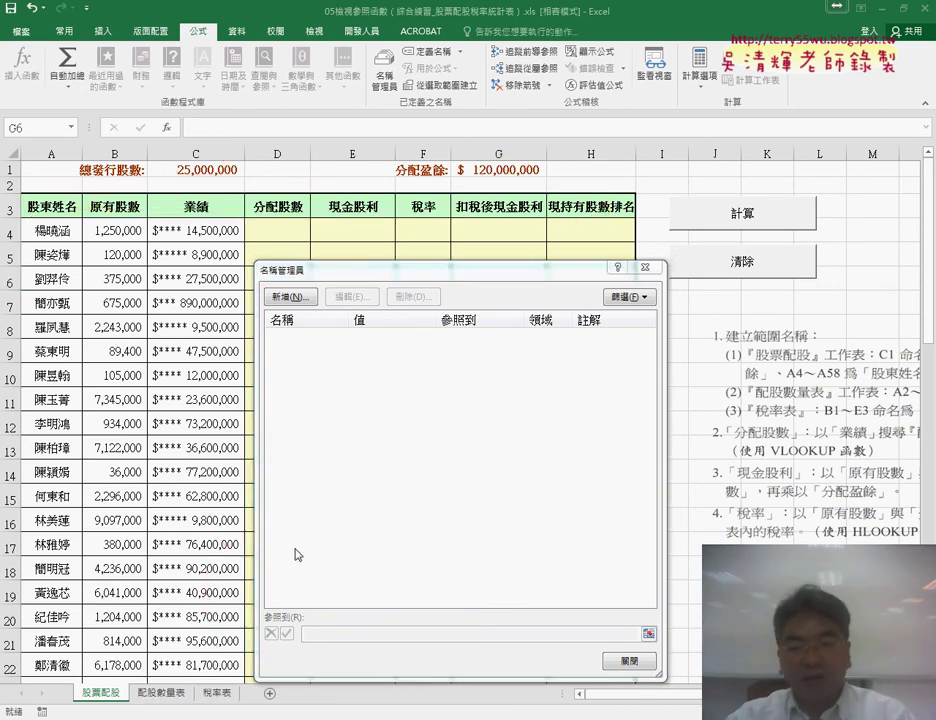
Close the empty Name Manager and select cell C1 holding 25,000,000
{"action": "left_click", "coordinate": [645, 267]}
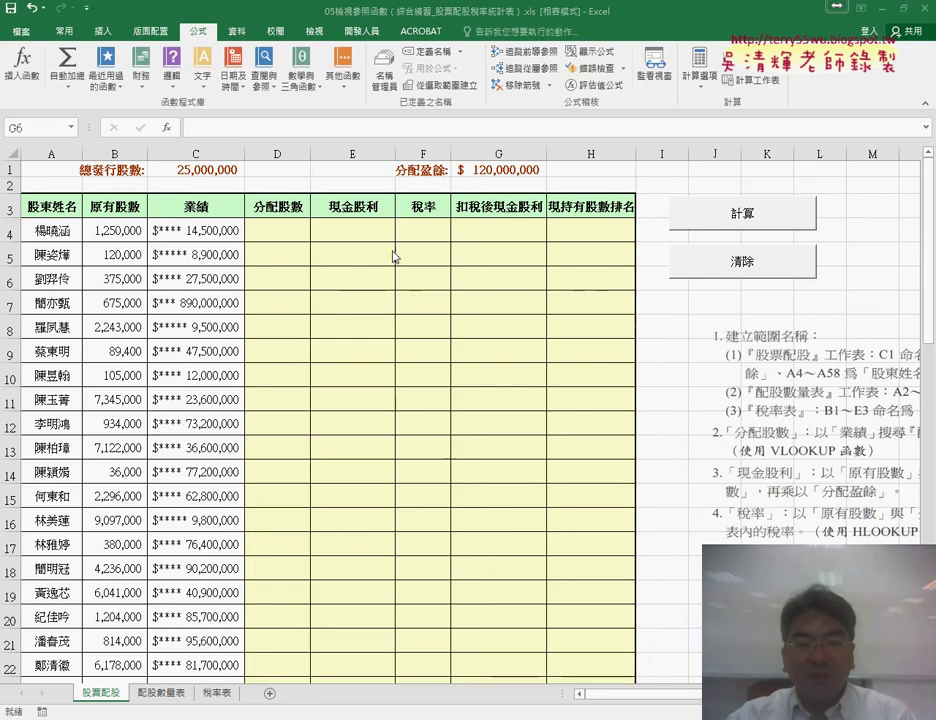
{"action": "left_click", "coordinate": [205, 172]}
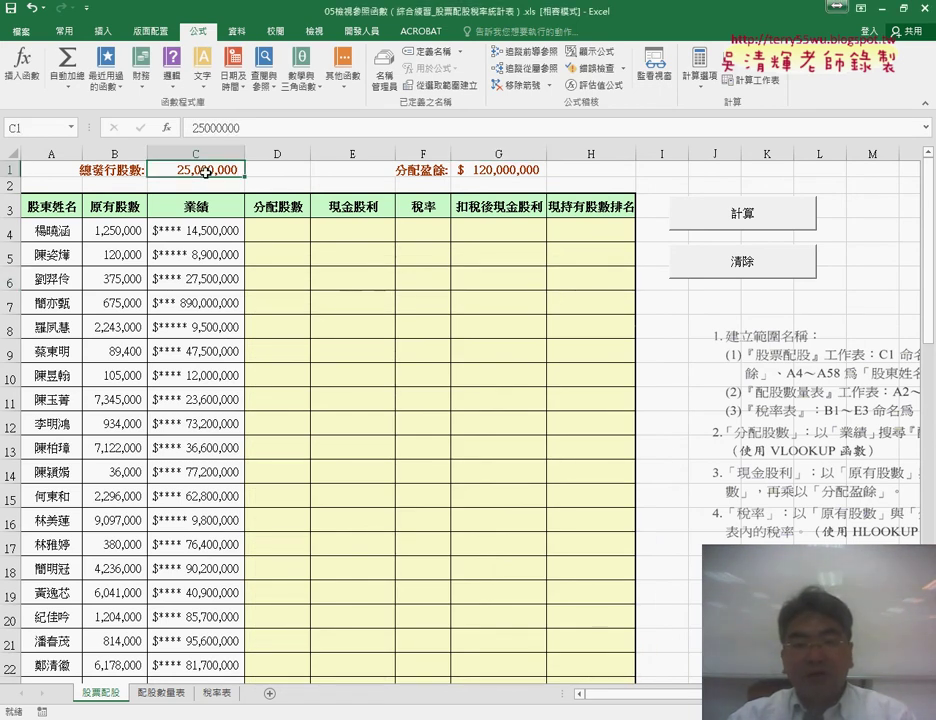
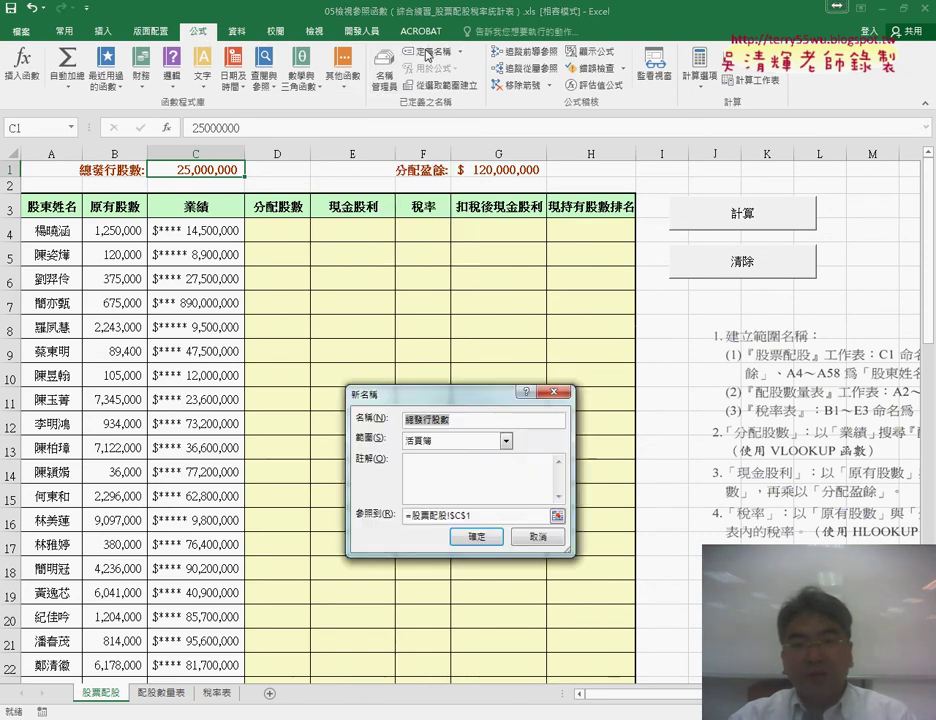
Move the New Name dialog for 總發行股數 (=股票配股!$C$1) clear of the sheet data
{"action": "left_click_drag", "start_coordinate": [443, 390], "coordinate": [352, 172]}
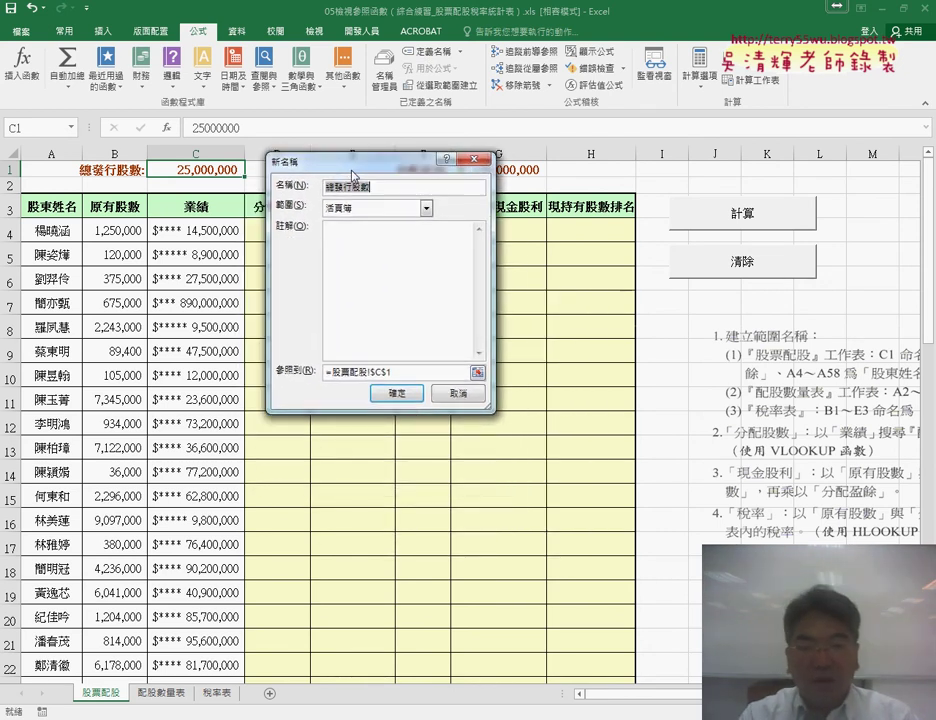
{"action": "mouse_move", "coordinate": [172, 176]}
{"action": "left_mouse_down"}
{"action": "mouse_move", "coordinate": [226, 191]}
{"action": "mouse_move", "coordinate": [118, 174]}
{"action": "mouse_move", "coordinate": [137, 160]}
{"action": "mouse_move", "coordinate": [322, 187]}
{"action": "left_mouse_up"}
{"action": "key", "text": "Escape"}
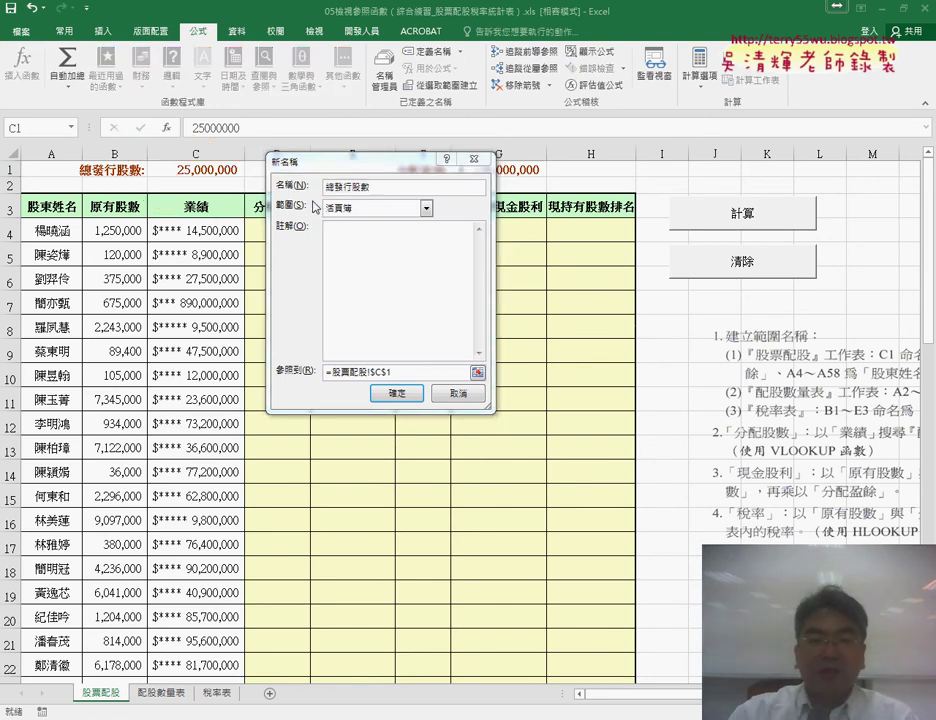
Confirm 總發行股數 for C1, then name cell G1 (120,000,000) 分配盈餘
{"action": "left_click", "coordinate": [399, 395]}
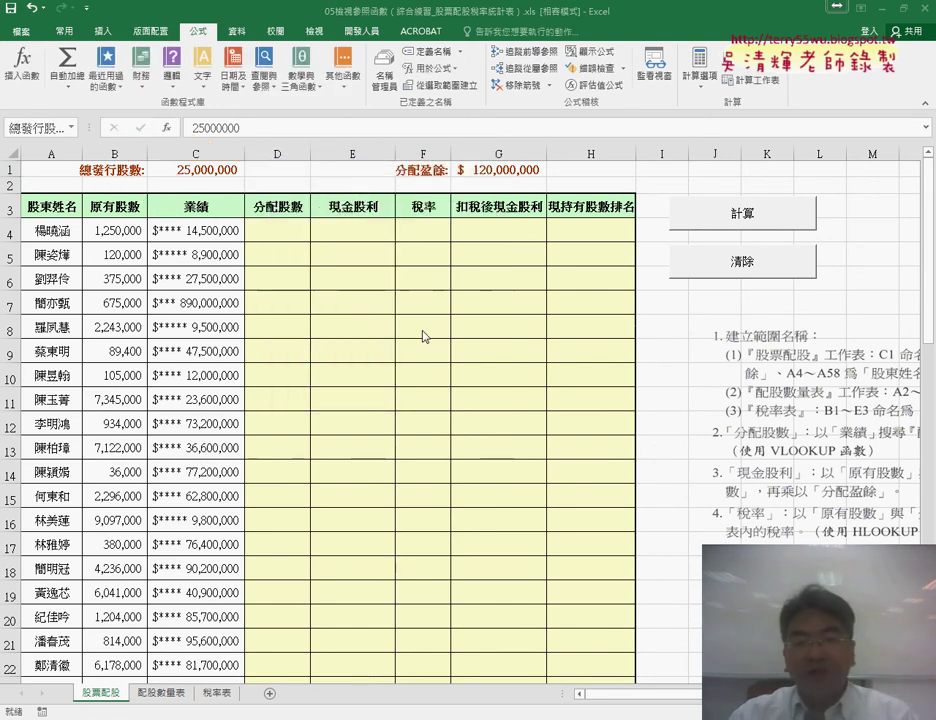
{"action": "left_click", "coordinate": [510, 170]}
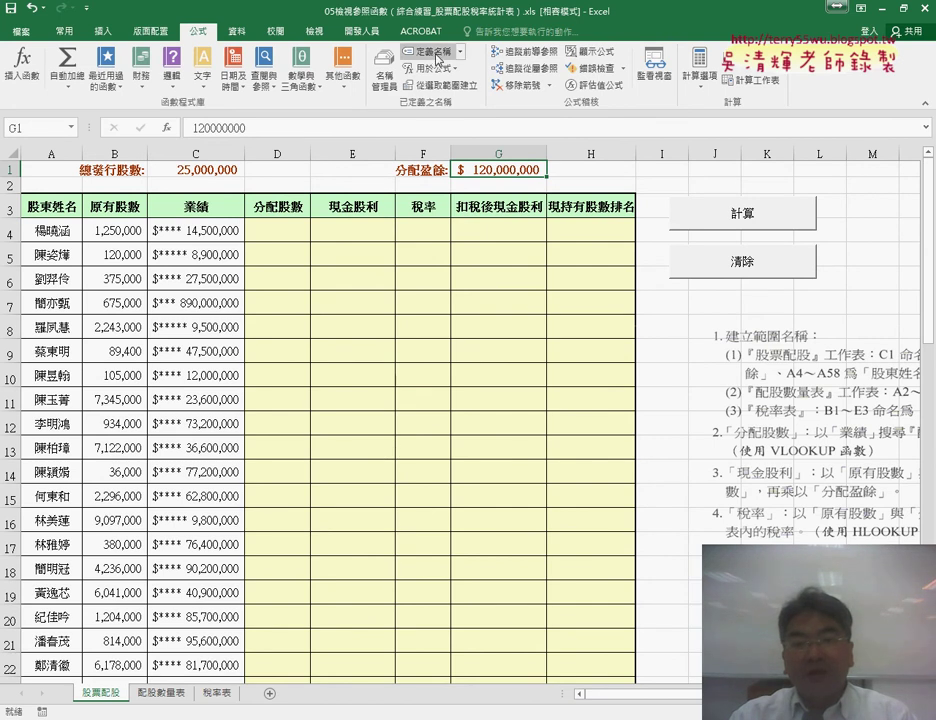
{"action": "left_click", "coordinate": [432, 51]}
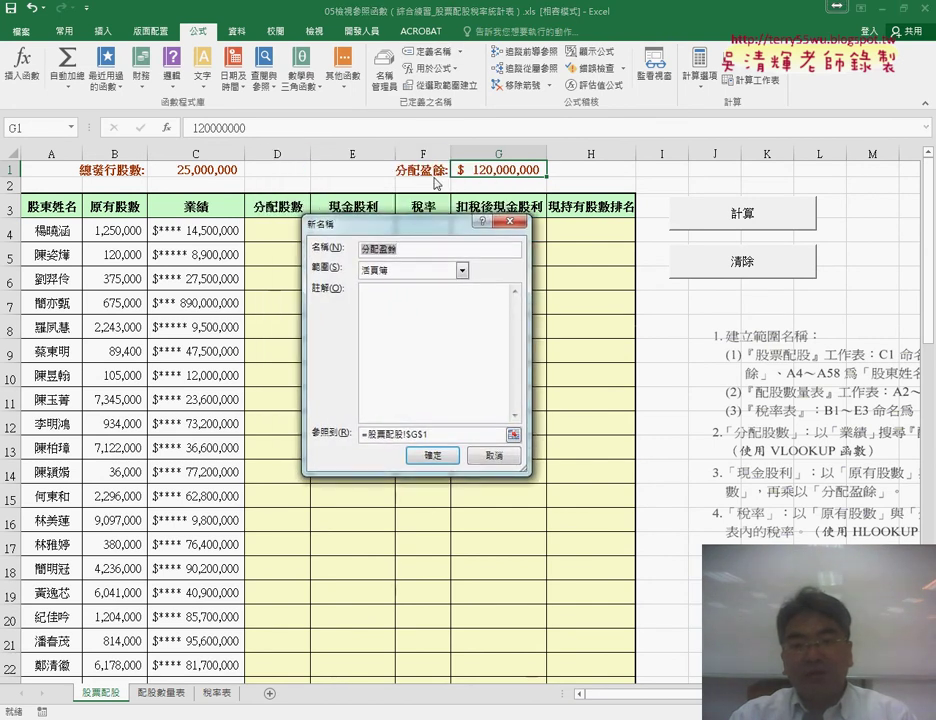
{"action": "left_click", "coordinate": [432, 455]}
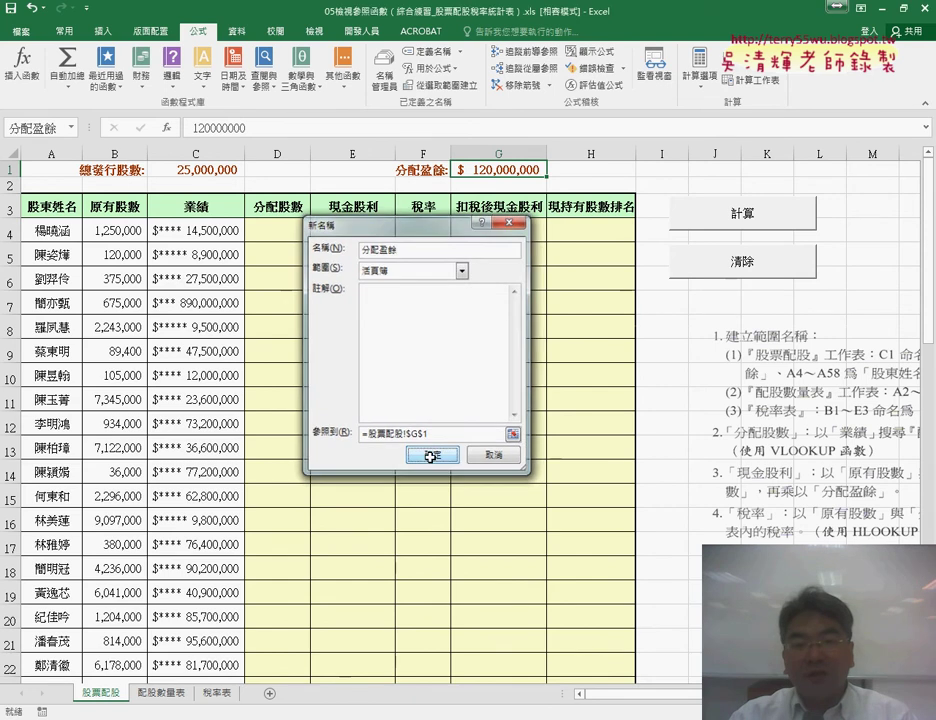
Verify in Name Manager that 分配盈餘 points to G1 and 總發行股數 to C1
{"action": "left_click", "coordinate": [387, 70]}
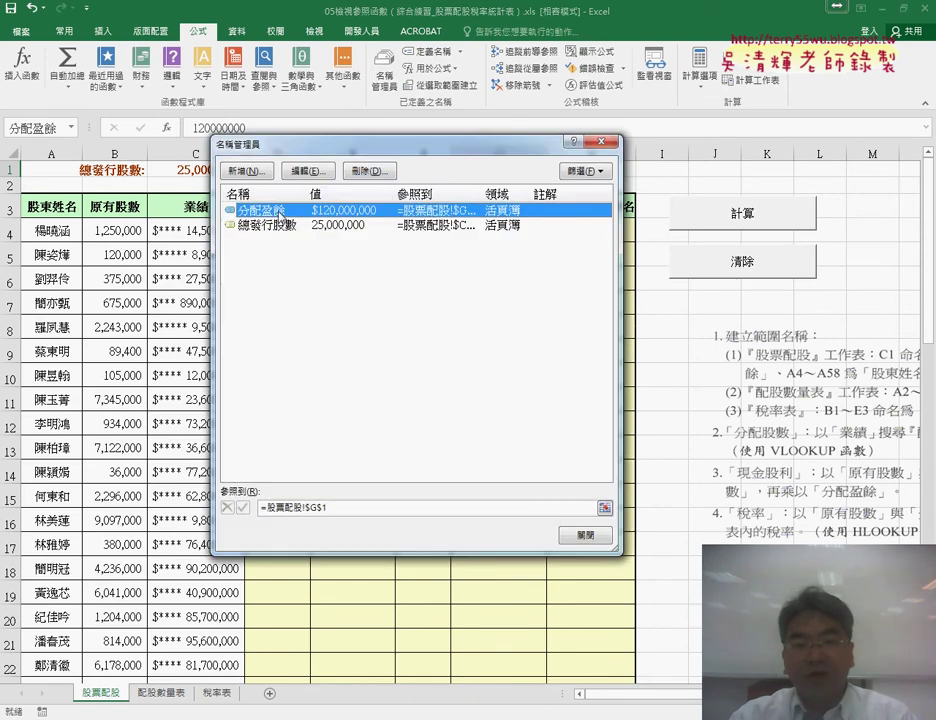
{"action": "left_click", "coordinate": [334, 526]}
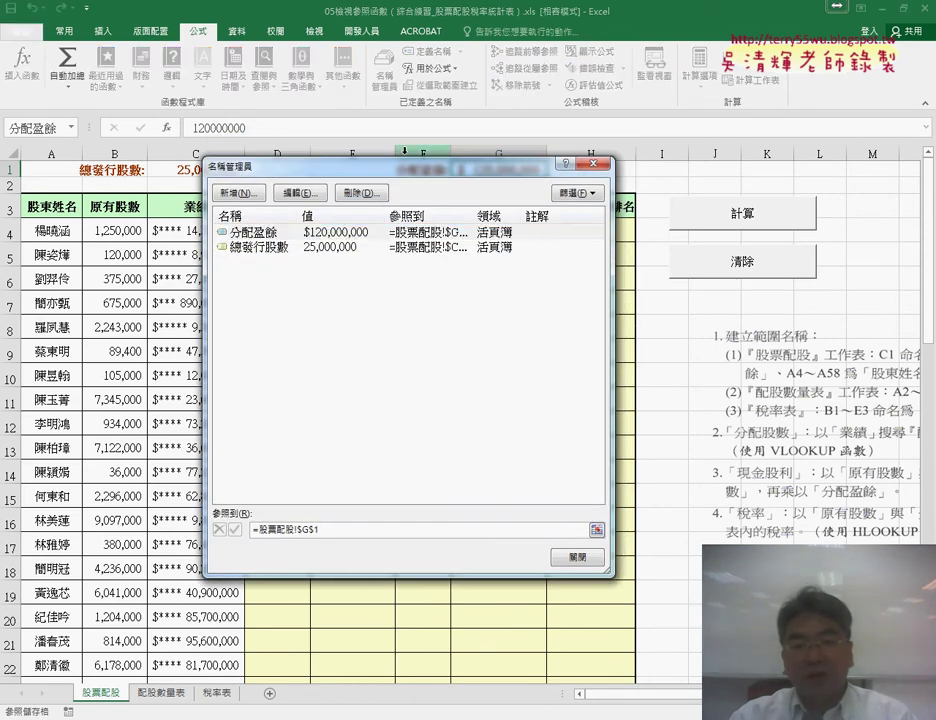
{"action": "left_click", "coordinate": [317, 321]}
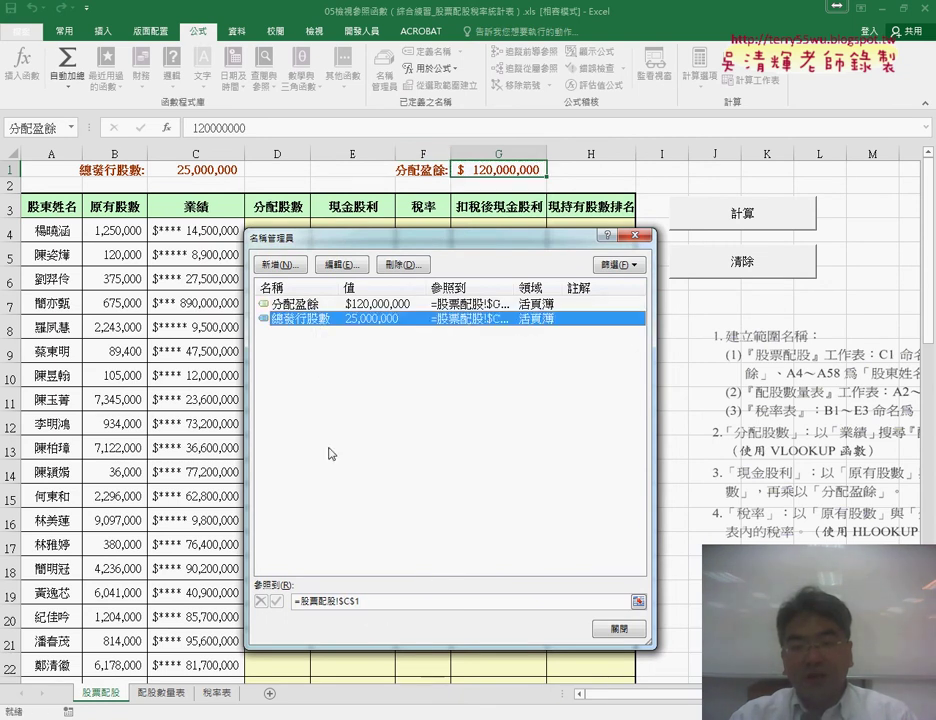
{"action": "left_click", "coordinate": [379, 598]}
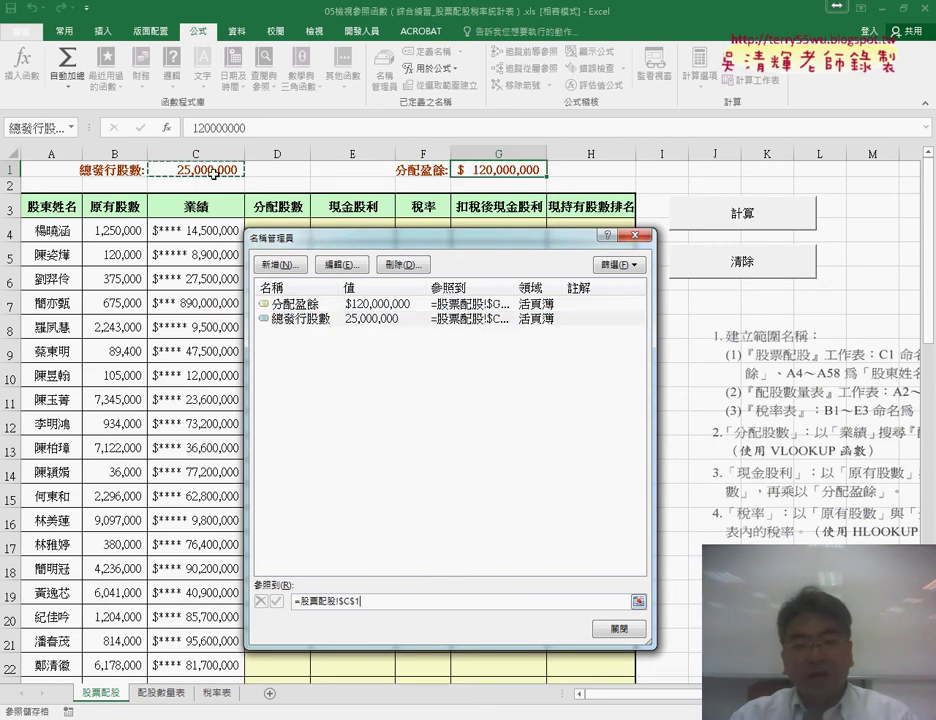
{"action": "key", "text": "Escape"}
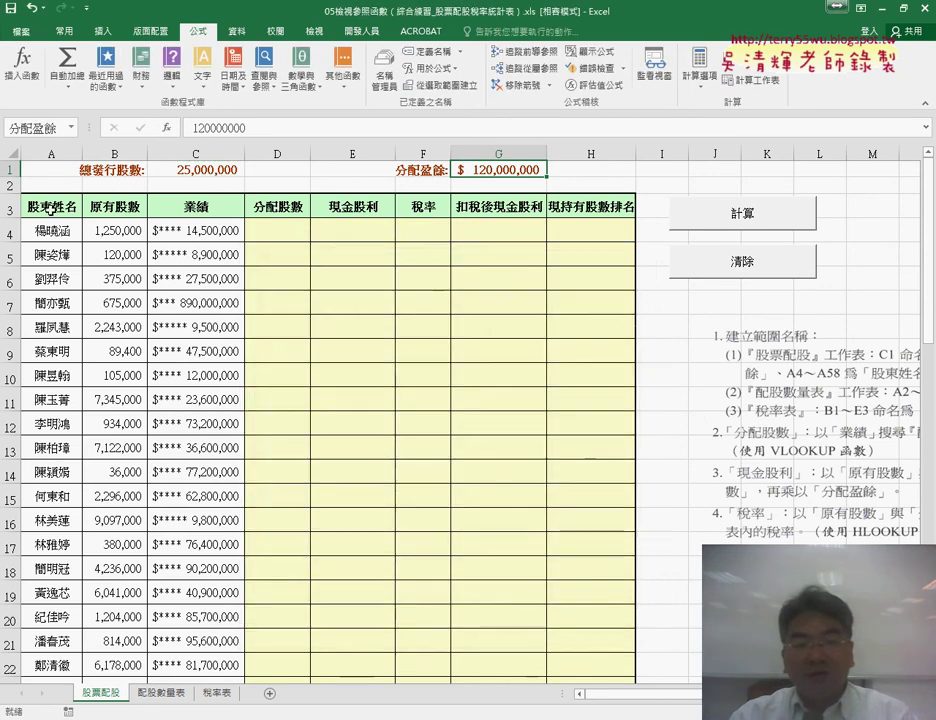
Select the shareholder table A3:H58, from the A3 header across to H and down to row 58
{"action": "left_click", "coordinate": [49, 210]}
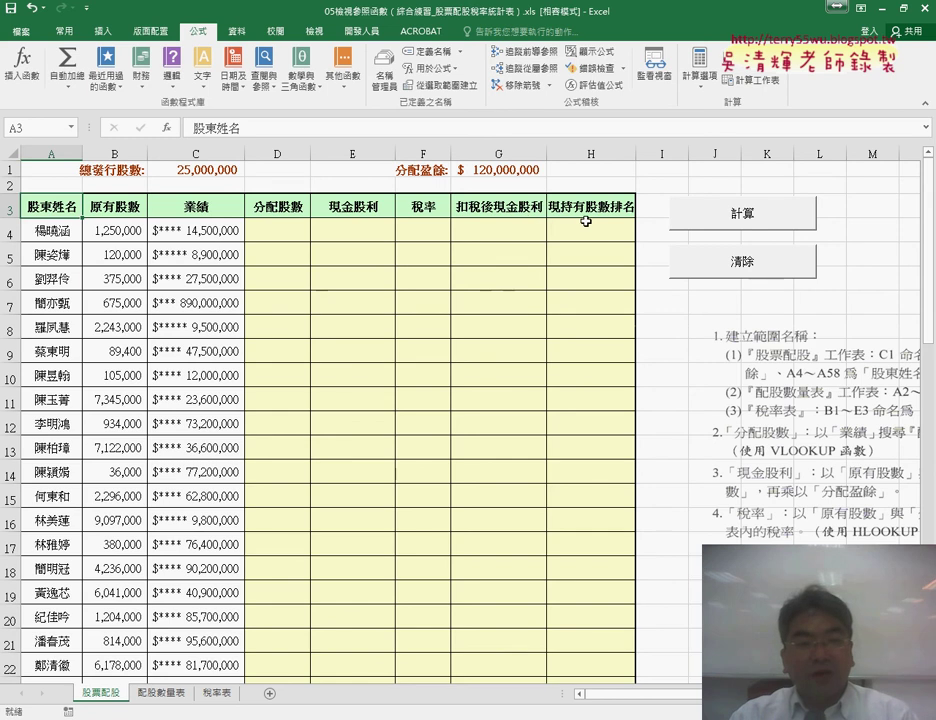
{"action": "left_click", "coordinate": [130, 207]}
{"action": "left_click", "coordinate": [192, 207]}
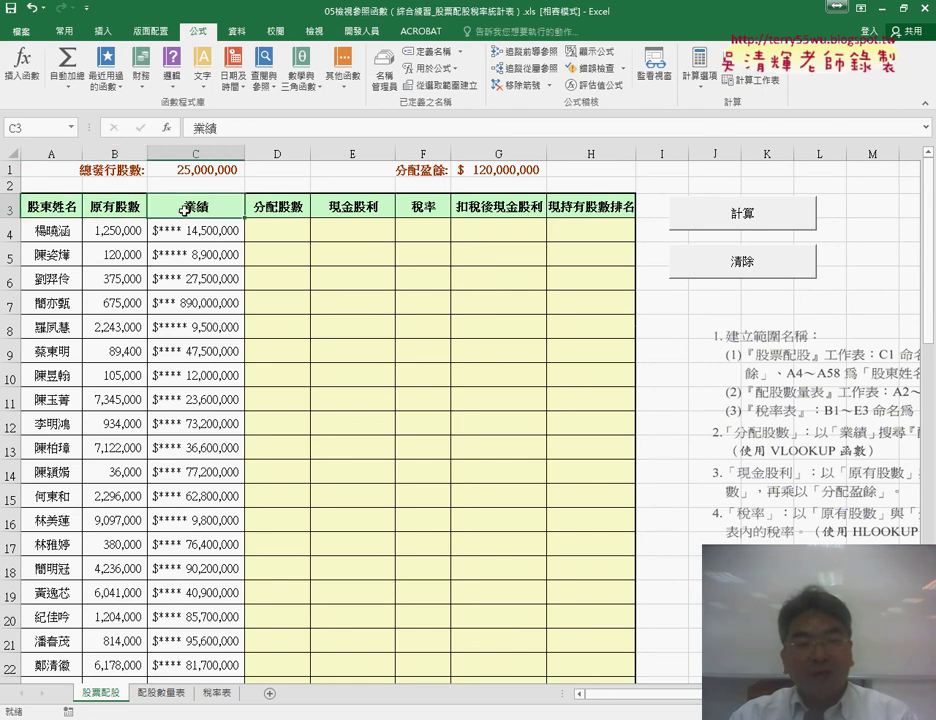
{"action": "left_click", "coordinate": [55, 210]}
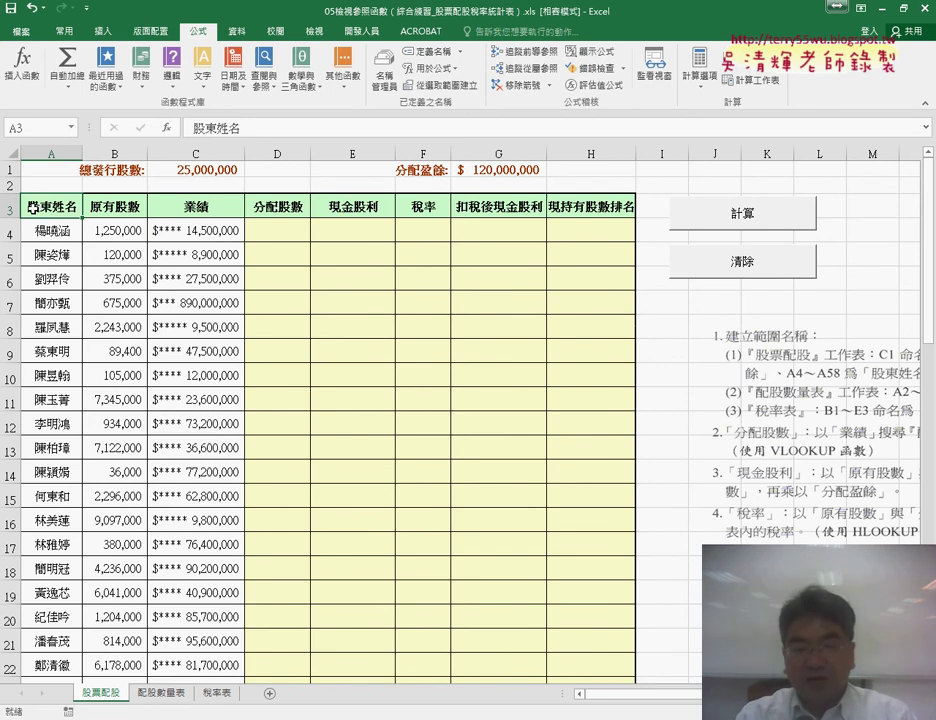
{"action": "key", "text": "ctrl+shift+Right"}
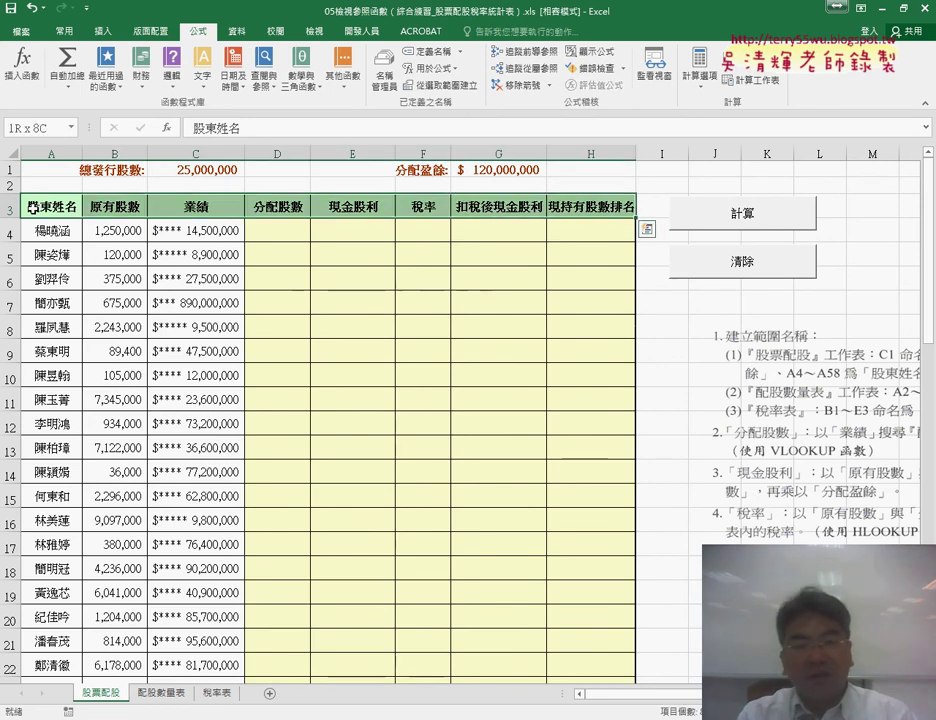
{"action": "key", "text": "ctrl+shift+Down"}
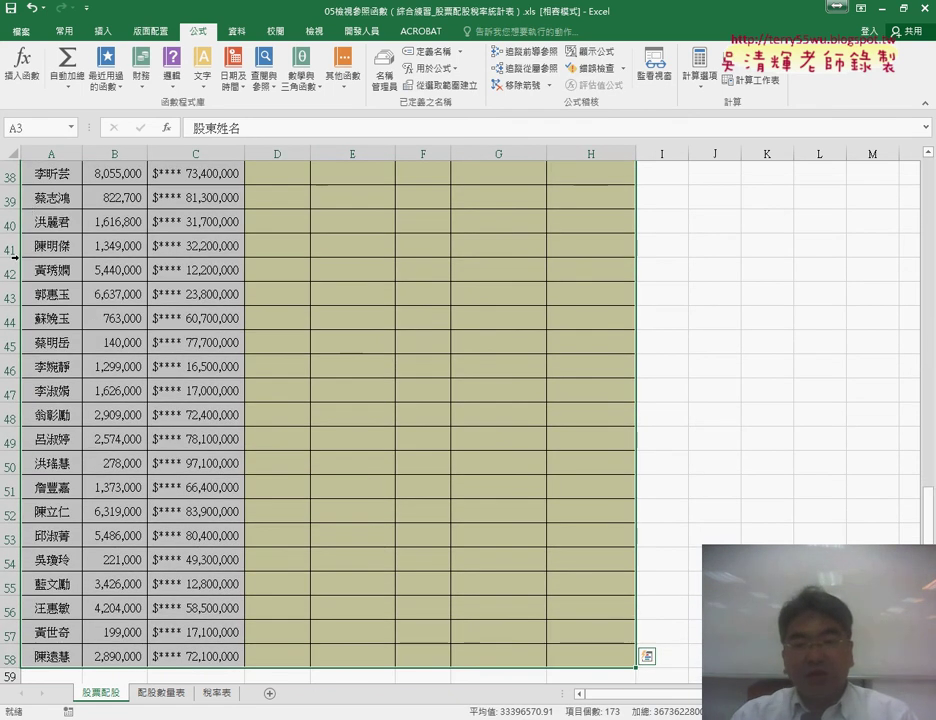
{"action": "scroll", "coordinate": [14, 257], "scroll_direction": "up", "scroll_amount": 9}
{"action": "scroll", "coordinate": [63, 224], "scroll_direction": "up", "scroll_amount": 4}
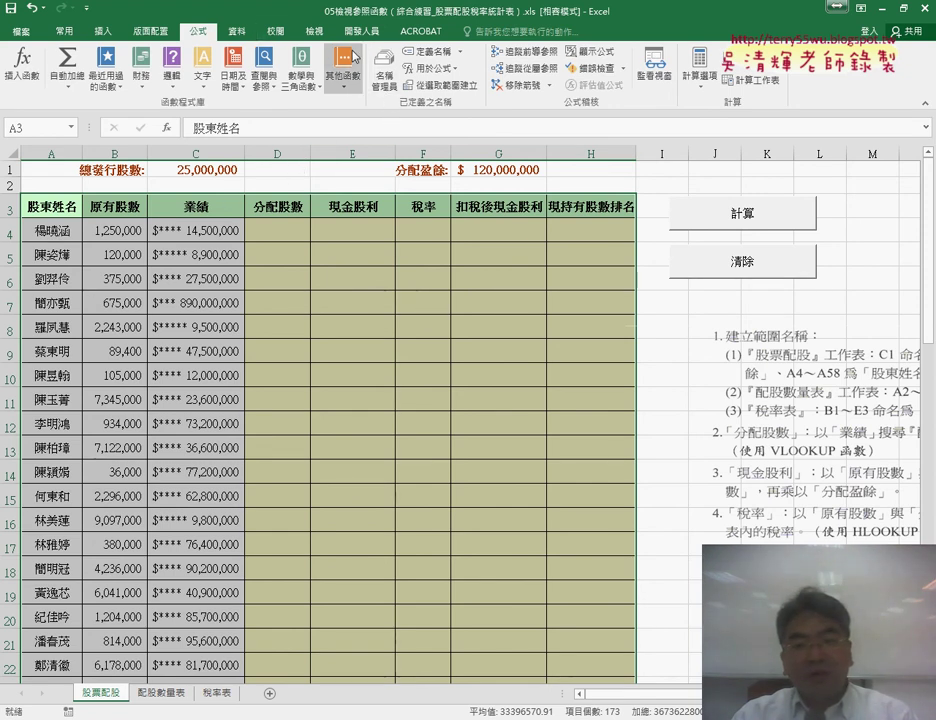
Create range names from the row 3 headers only, with Left column unchecked
{"action": "left_click", "coordinate": [433, 89]}
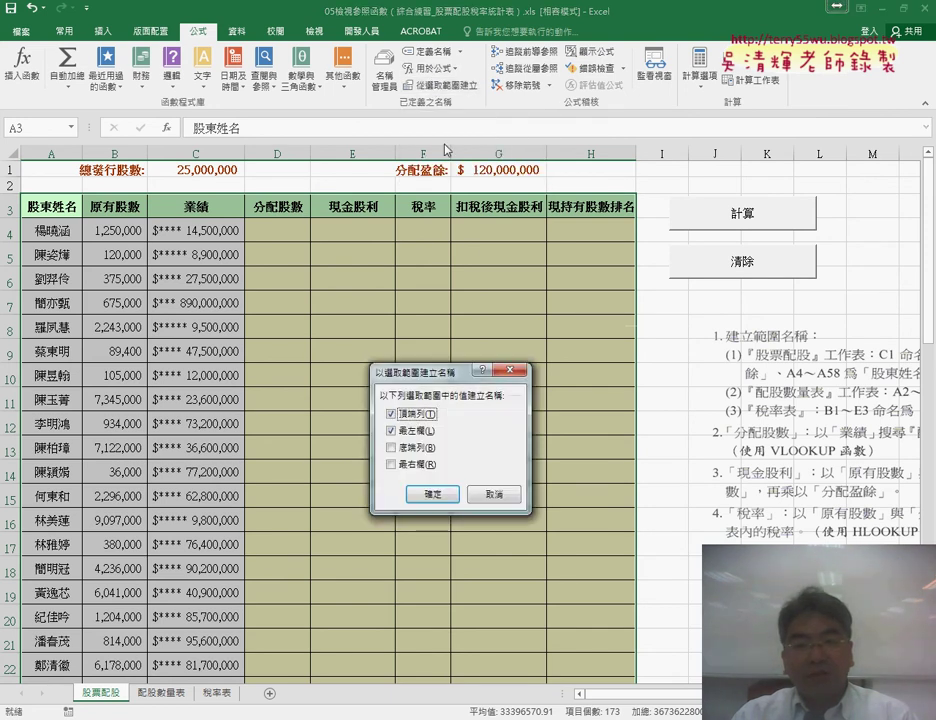
{"action": "left_click_drag", "start_coordinate": [450, 373], "coordinate": [520, 234]}
{"action": "left_click", "coordinate": [466, 283]}
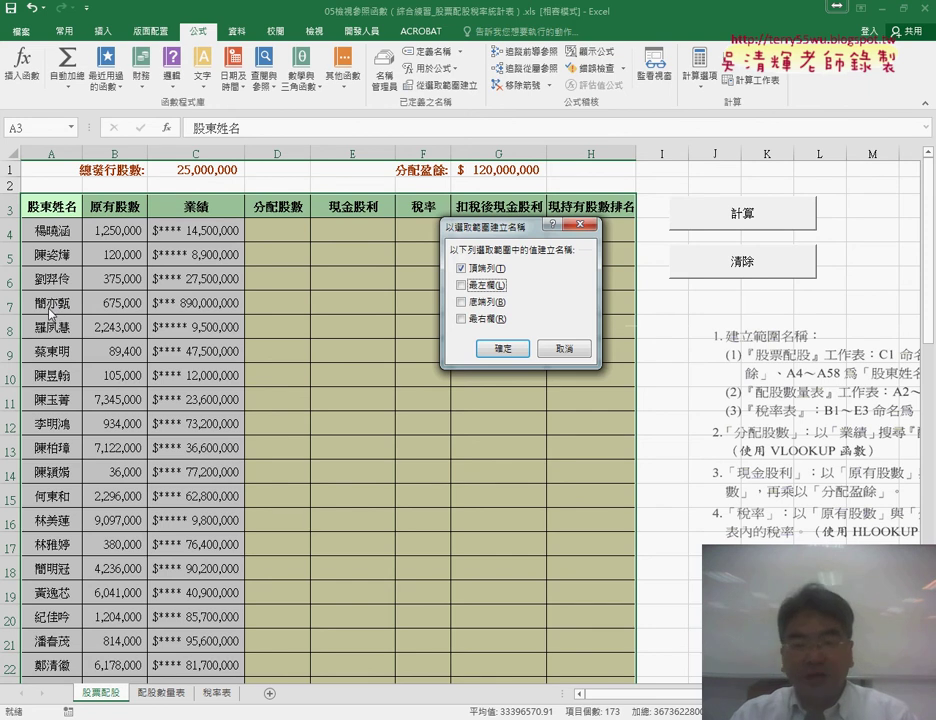
{"action": "left_click", "coordinate": [490, 349]}
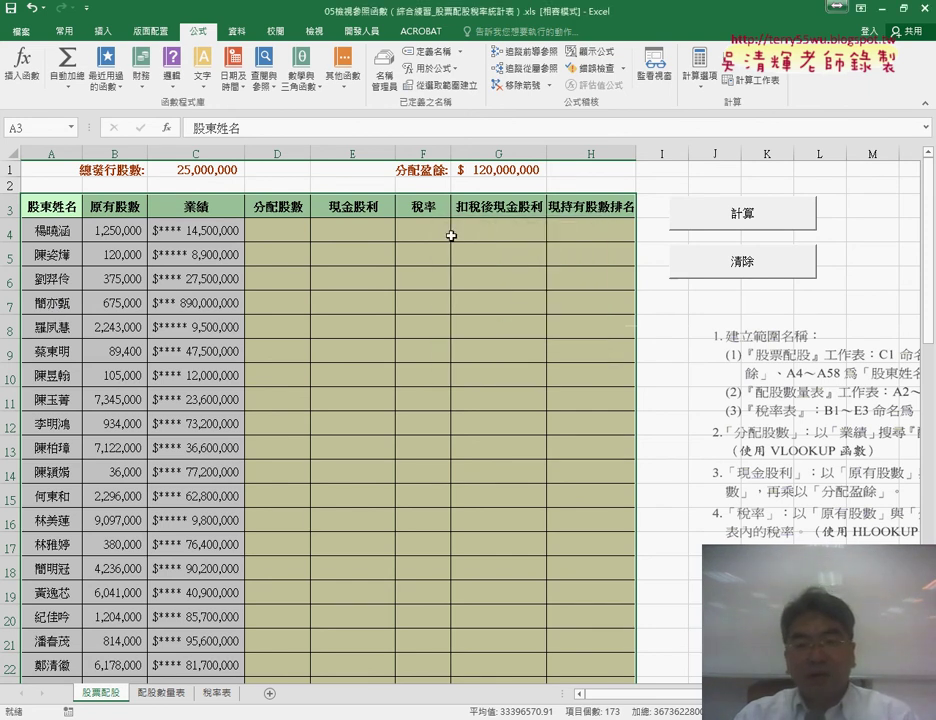
{"action": "left_click", "coordinate": [391, 88]}
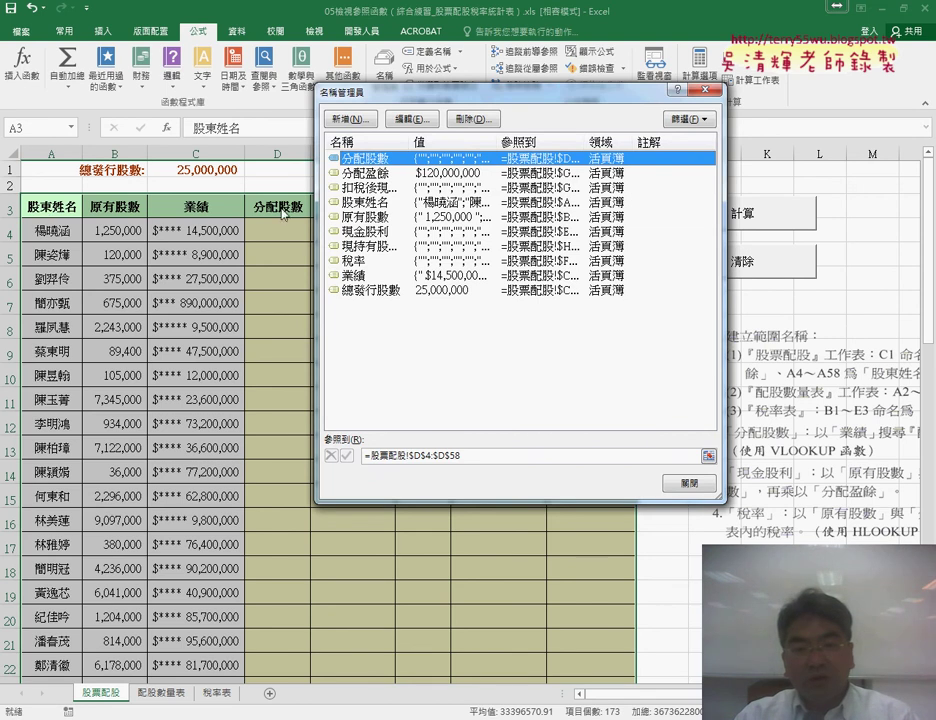
{"action": "left_click", "coordinate": [362, 203]}
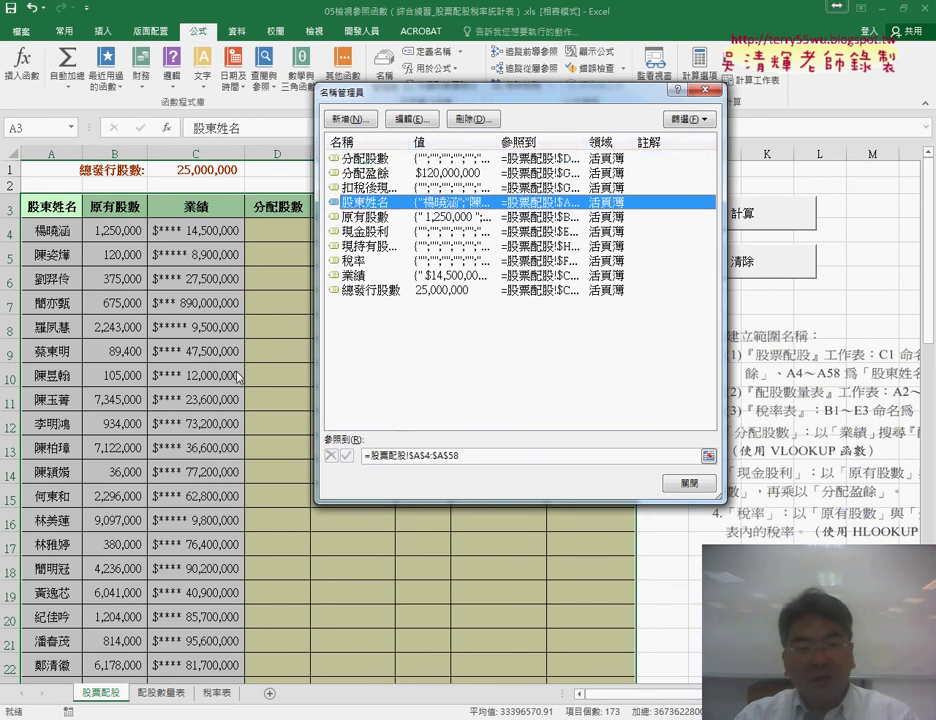
{"action": "left_click", "coordinate": [477, 457]}
{"action": "scroll", "coordinate": [37, 499], "scroll_direction": "down", "scroll_amount": 3}
{"action": "scroll", "coordinate": [37, 499], "scroll_direction": "down", "scroll_amount": 5}
{"action": "scroll", "coordinate": [42, 487], "scroll_direction": "down", "scroll_amount": 8}
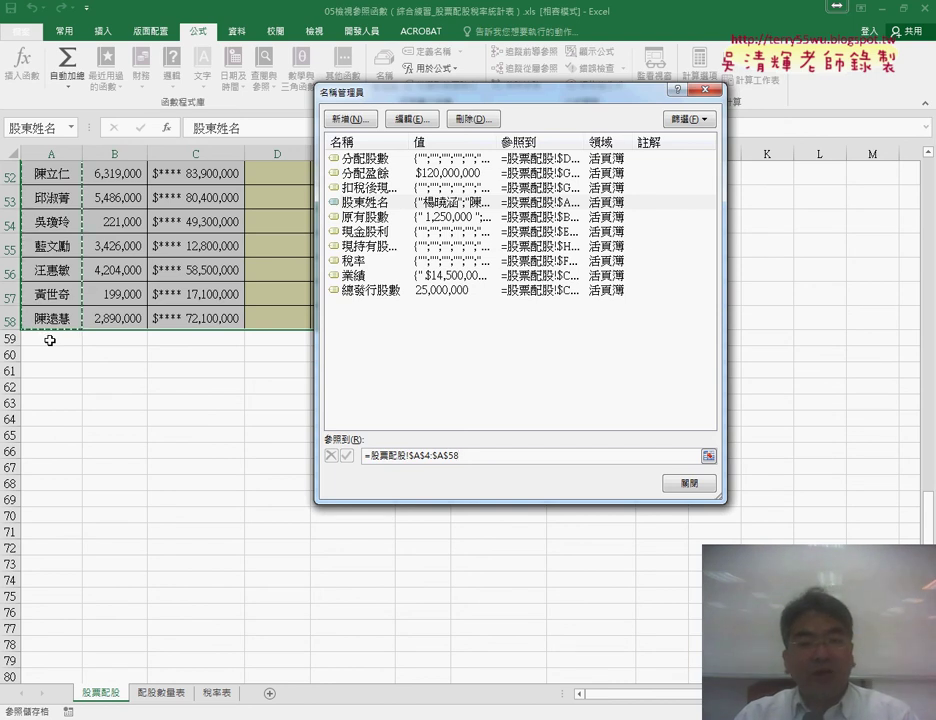
{"action": "scroll", "coordinate": [49, 340], "scroll_direction": "up", "scroll_amount": 6}
{"action": "scroll", "coordinate": [49, 340], "scroll_direction": "up", "scroll_amount": 11}
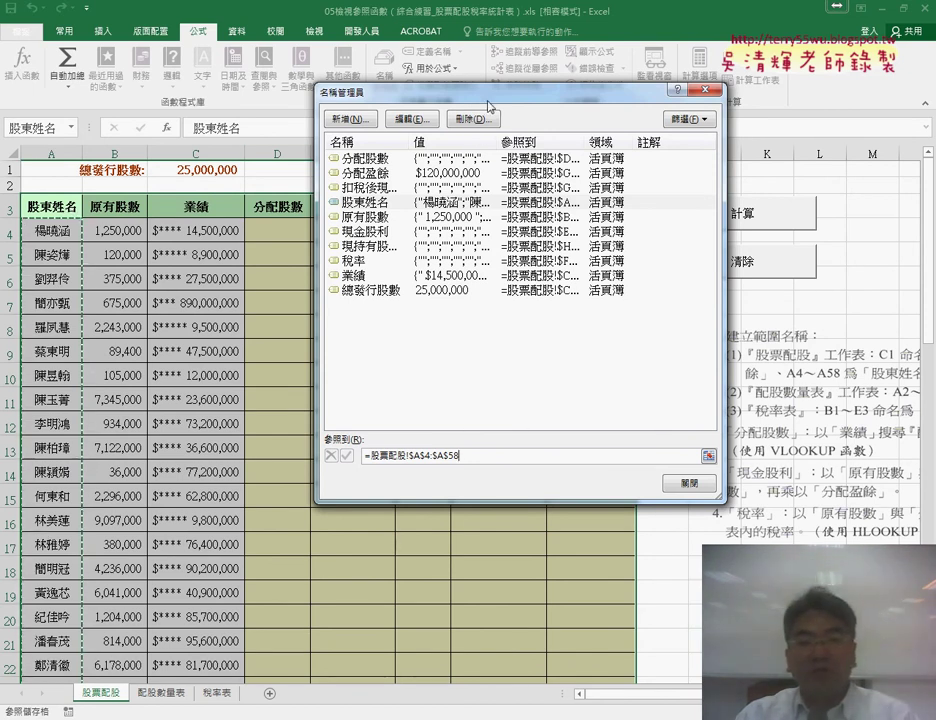
{"action": "left_click_drag", "start_coordinate": [470, 90], "coordinate": [452, 140]}
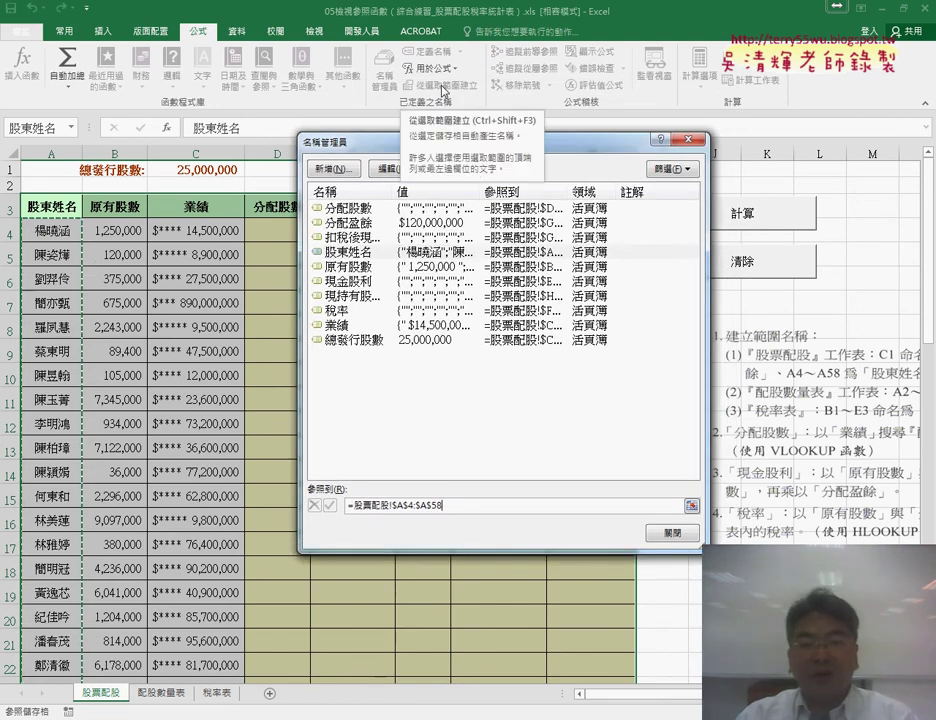
{"action": "left_click", "coordinate": [672, 535]}
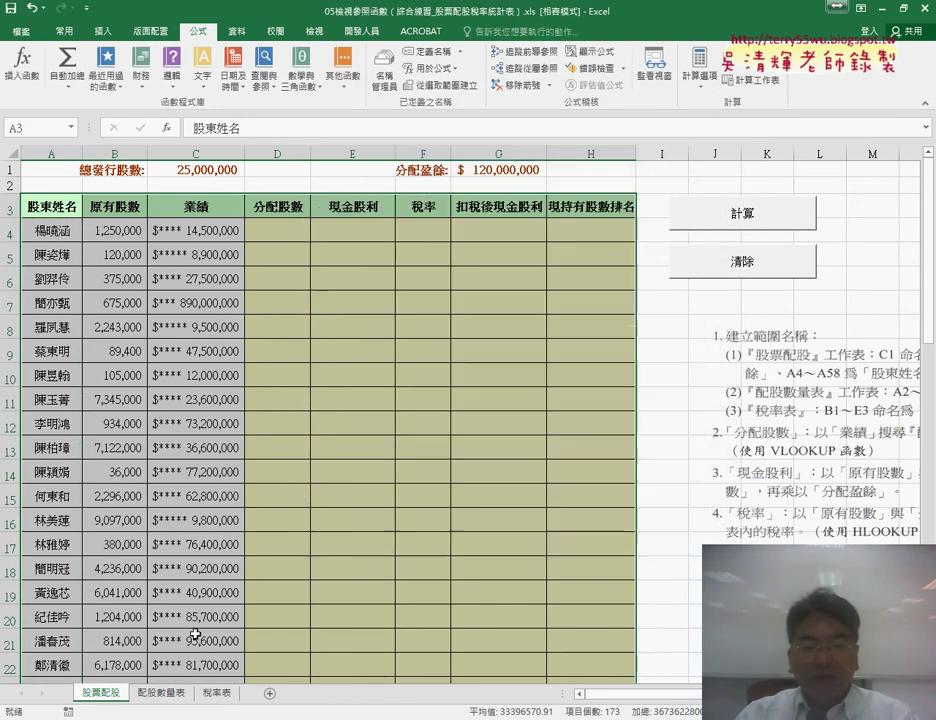
{"action": "left_click", "coordinate": [163, 692]}
{"action": "left_click", "coordinate": [191, 430]}
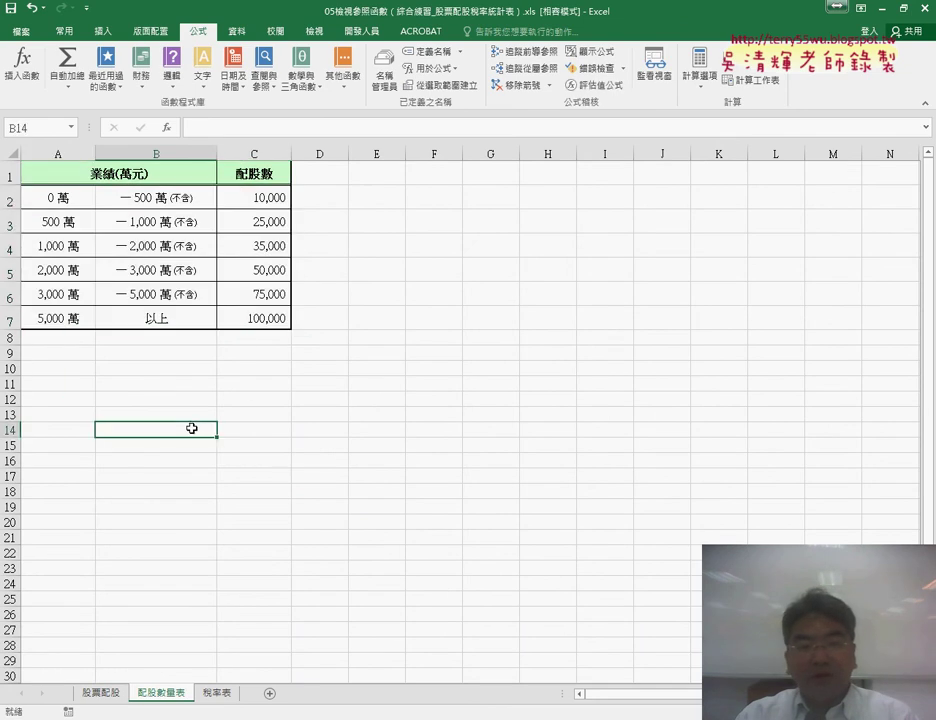
{"action": "left_click_drag", "start_coordinate": [57, 196], "coordinate": [255, 318]}
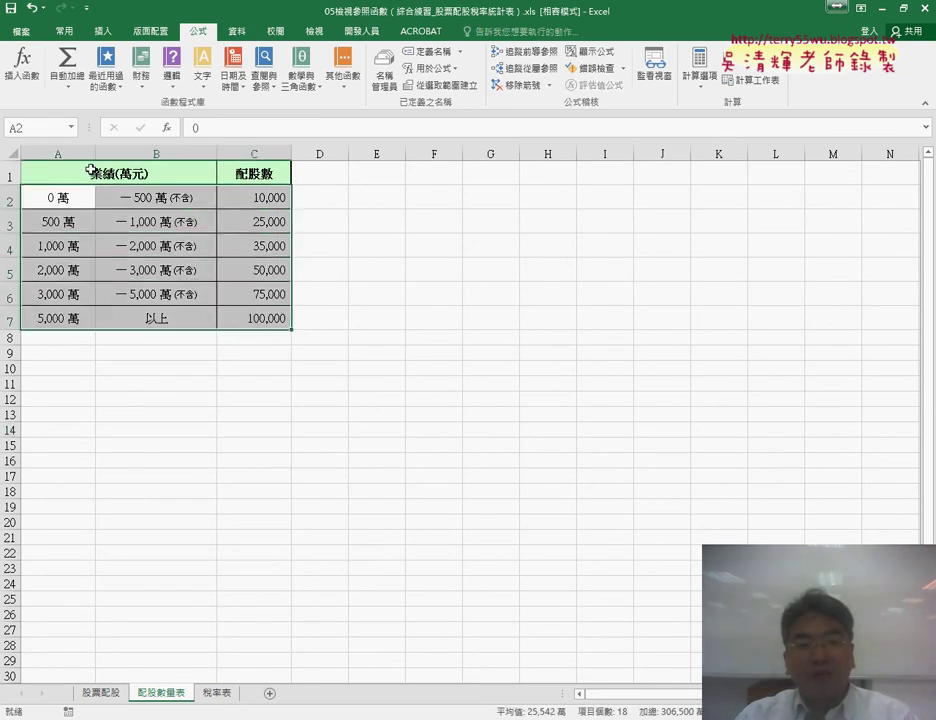
{"action": "left_click_drag", "start_coordinate": [60, 196], "coordinate": [261, 321]}
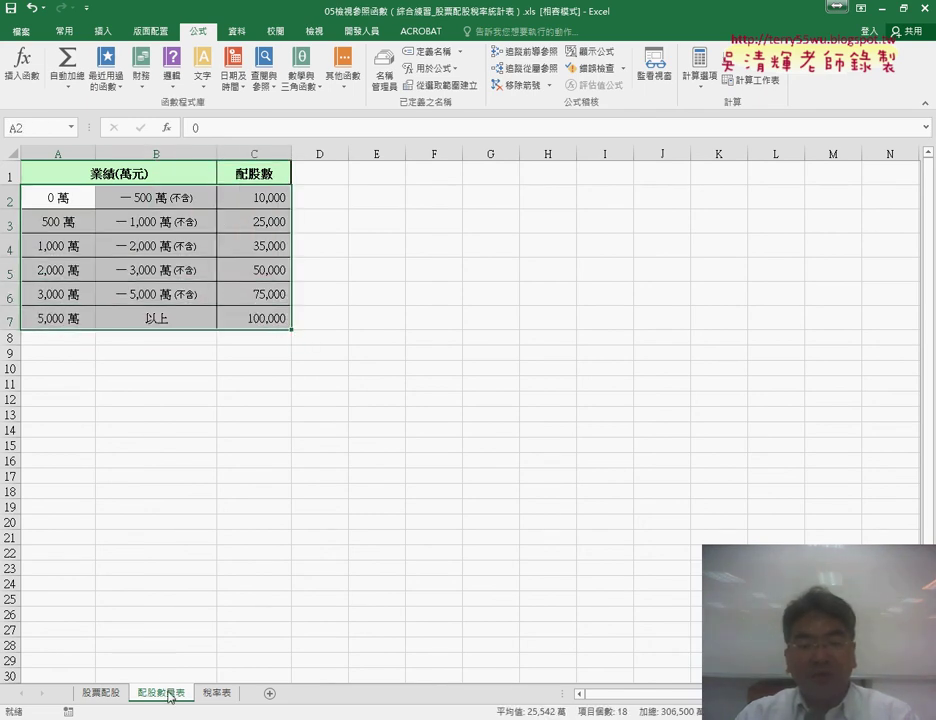
{"action": "left_click_drag", "start_coordinate": [170, 698], "coordinate": [198, 695]}
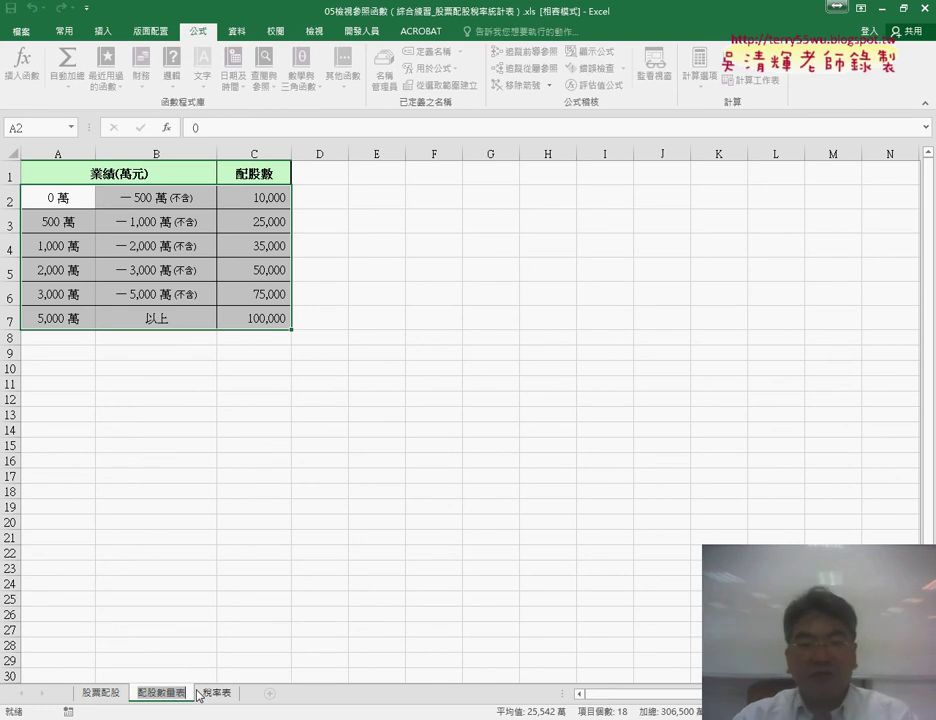
{"action": "left_click_drag", "start_coordinate": [198, 694], "coordinate": [148, 593]}
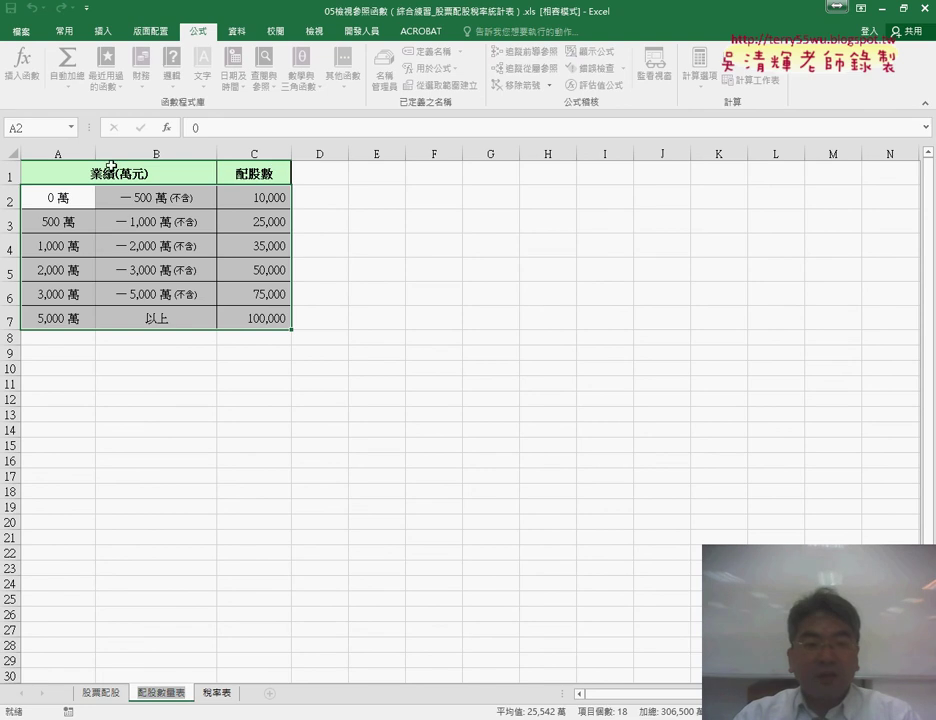
{"action": "left_click_drag", "start_coordinate": [85, 198], "coordinate": [255, 318]}
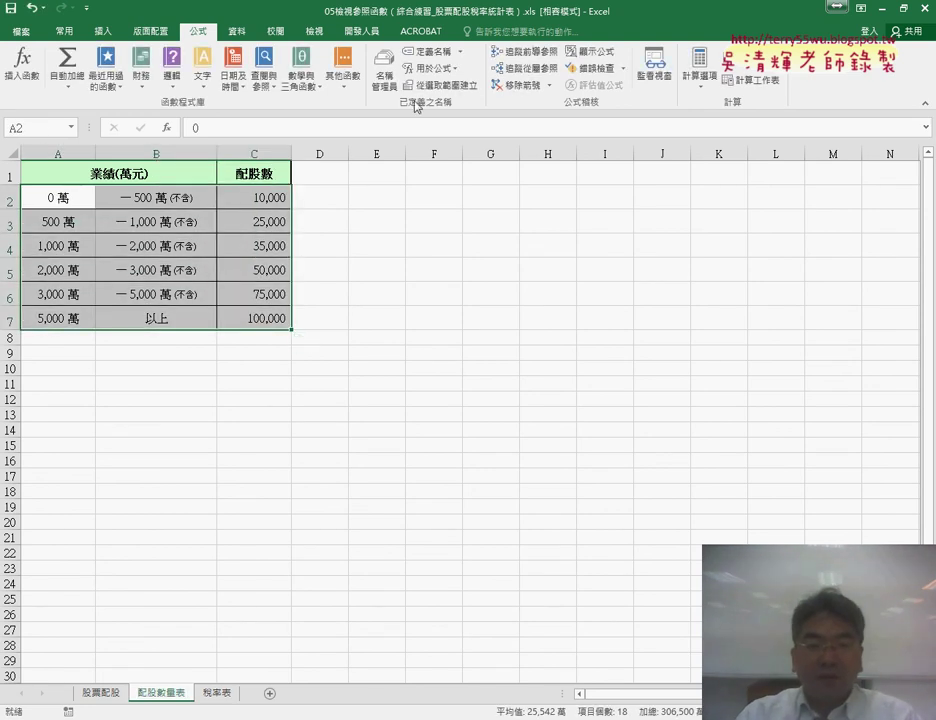
Define the name 配股數量表 for range A2:C7, highlighting the table and name with pen annotations
{"action": "left_click", "coordinate": [425, 54]}
{"action": "right_click", "coordinate": [465, 246]}
{"action": "left_click", "coordinate": [495, 286]}
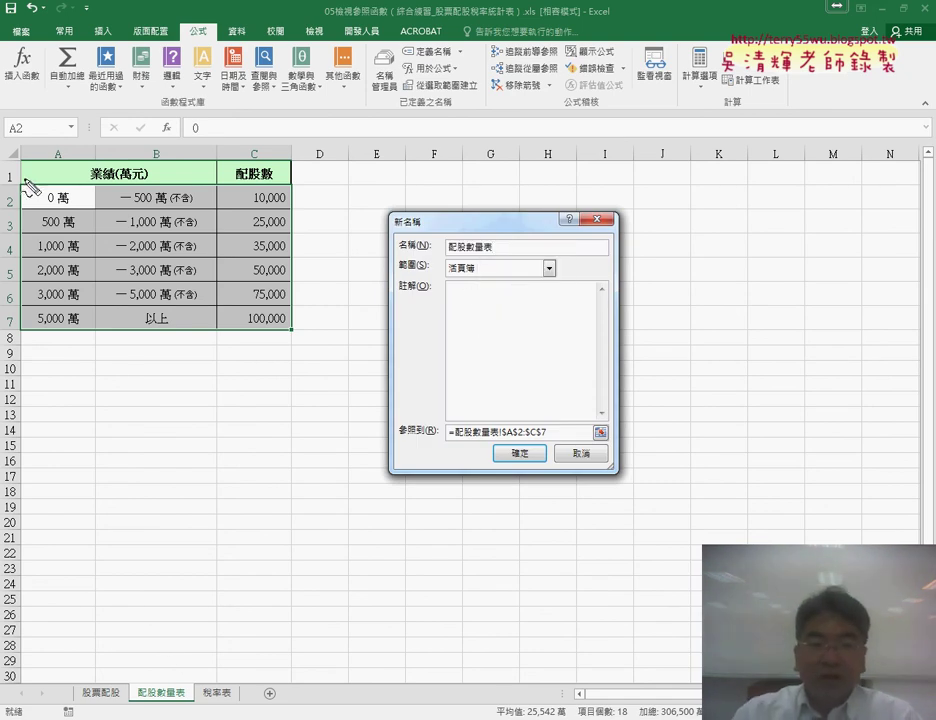
{"action": "left_click_drag", "start_coordinate": [20, 182], "coordinate": [10, 325]}
{"action": "mouse_move", "coordinate": [40, 182]}
{"action": "left_mouse_down"}
{"action": "mouse_move", "coordinate": [280, 345]}
{"action": "mouse_move", "coordinate": [12, 332]}
{"action": "left_mouse_up"}
{"action": "left_click_drag", "start_coordinate": [449, 255], "coordinate": [508, 254]}
{"action": "left_click_drag", "start_coordinate": [524, 441], "coordinate": [527, 468]}
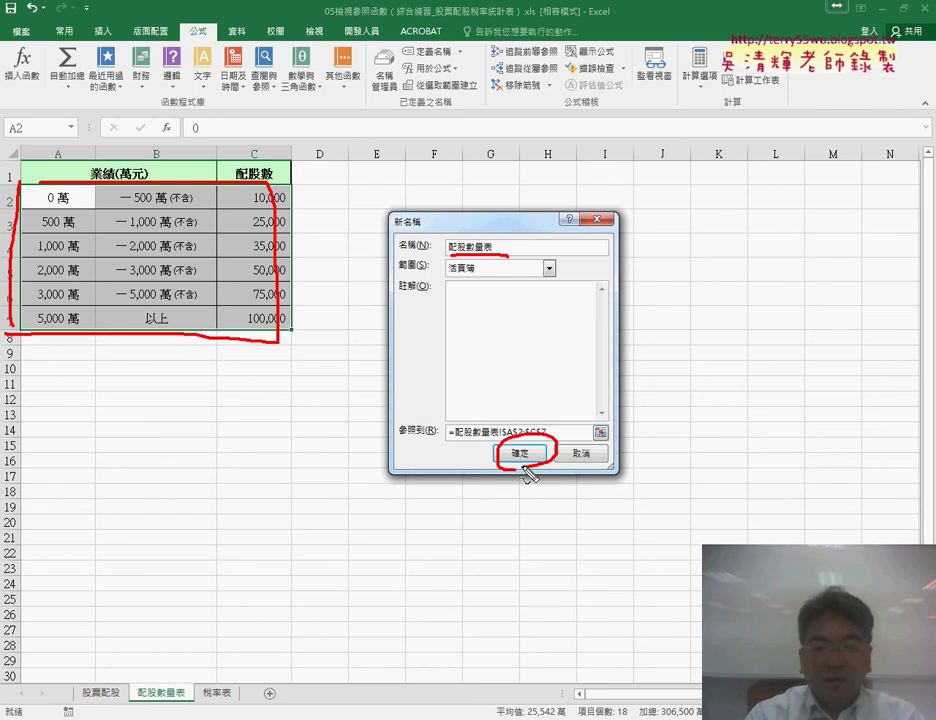
{"action": "key", "text": "Escape"}
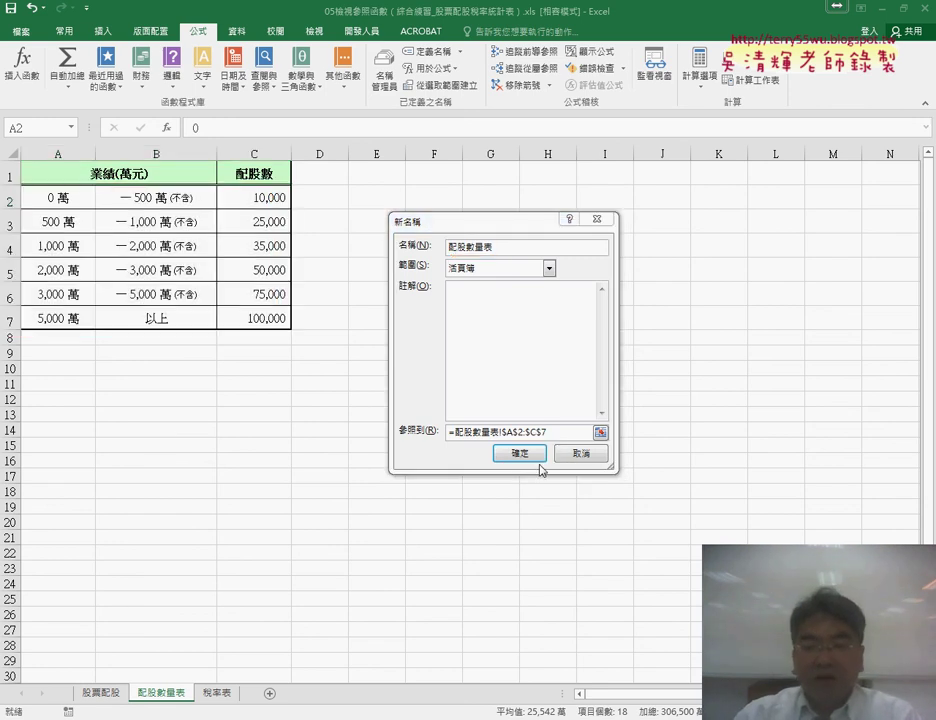
{"action": "left_click", "coordinate": [521, 454]}
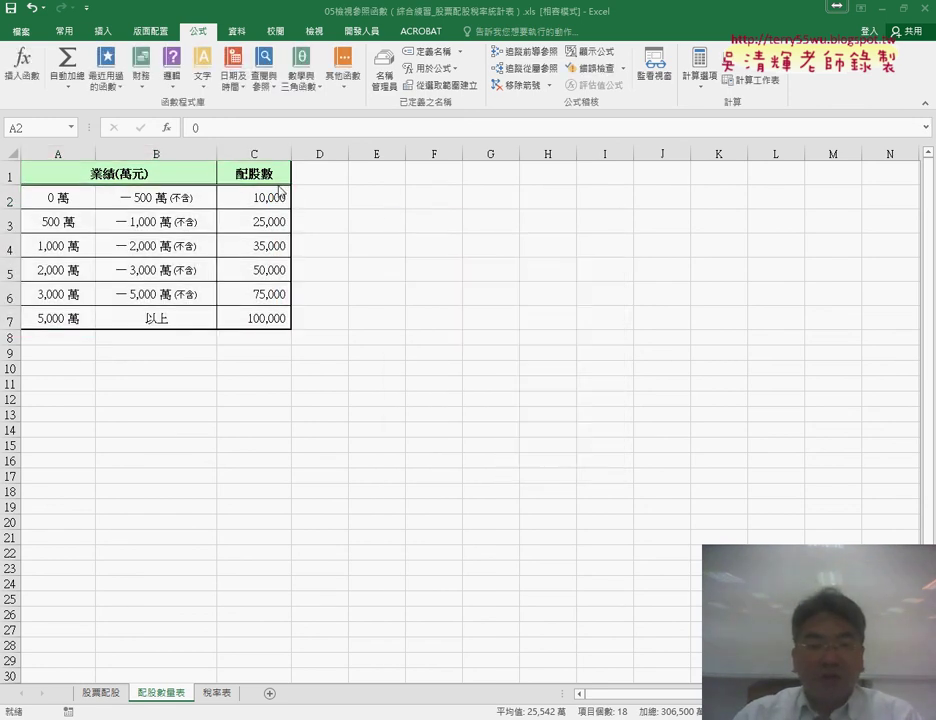
{"action": "left_click_drag", "start_coordinate": [58, 197], "coordinate": [257, 319]}
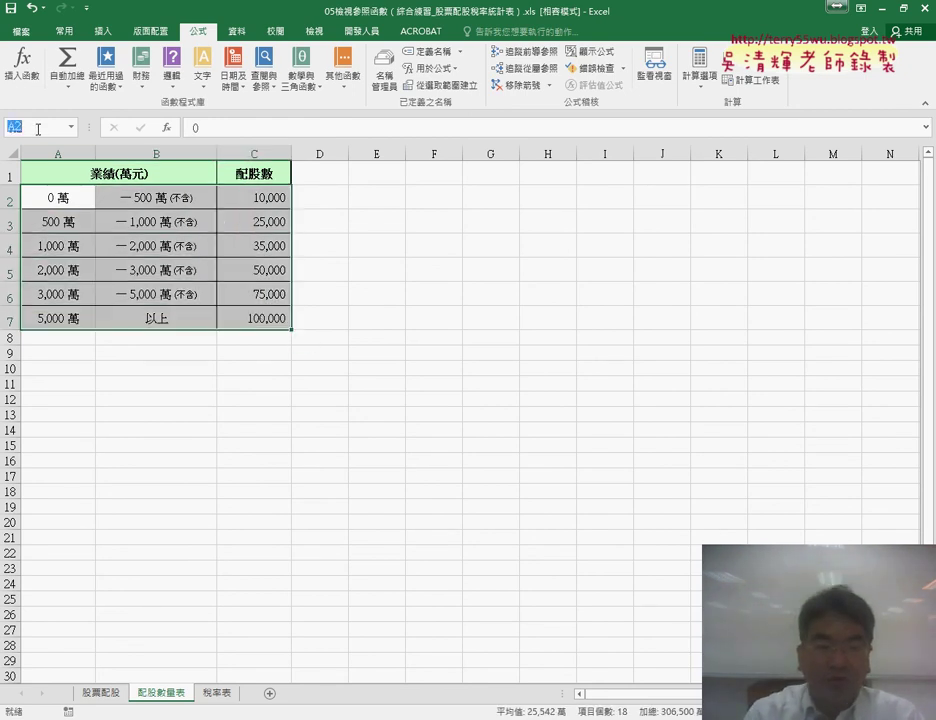
Enter 配股數量表 in the Name Box for the selected range A2:C7
{"action": "type", "text": "配股數量表"}
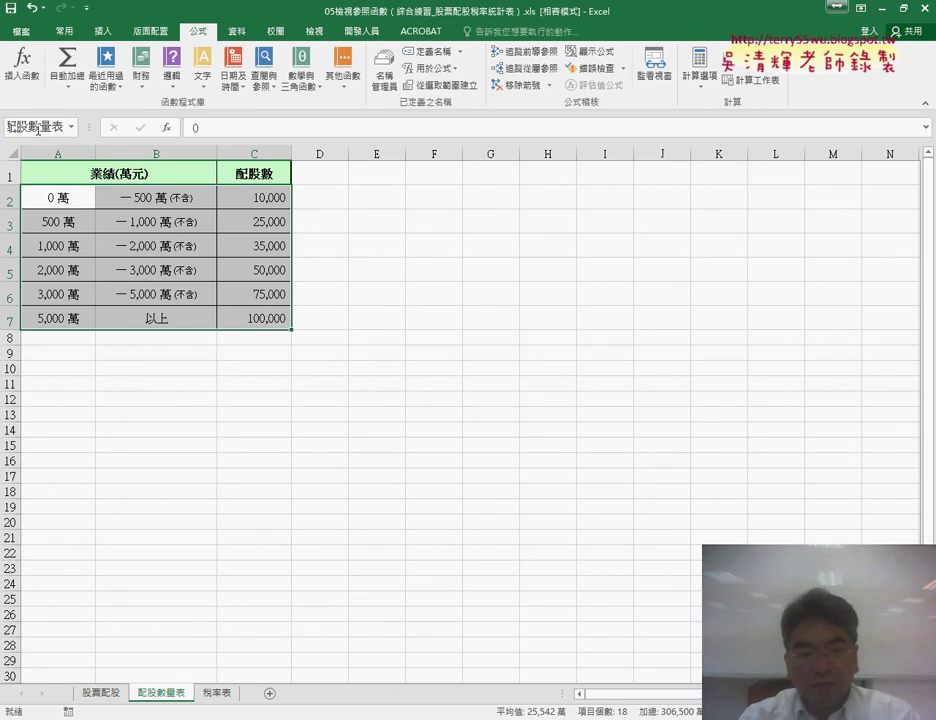
{"action": "key", "text": "Return"}
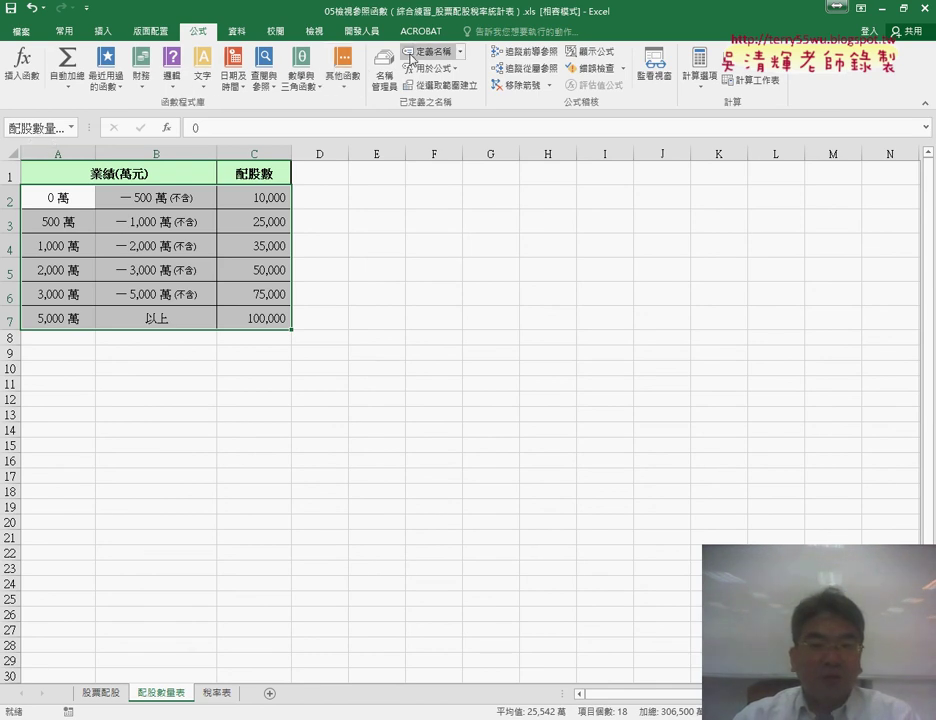
{"action": "left_click", "coordinate": [34, 128]}
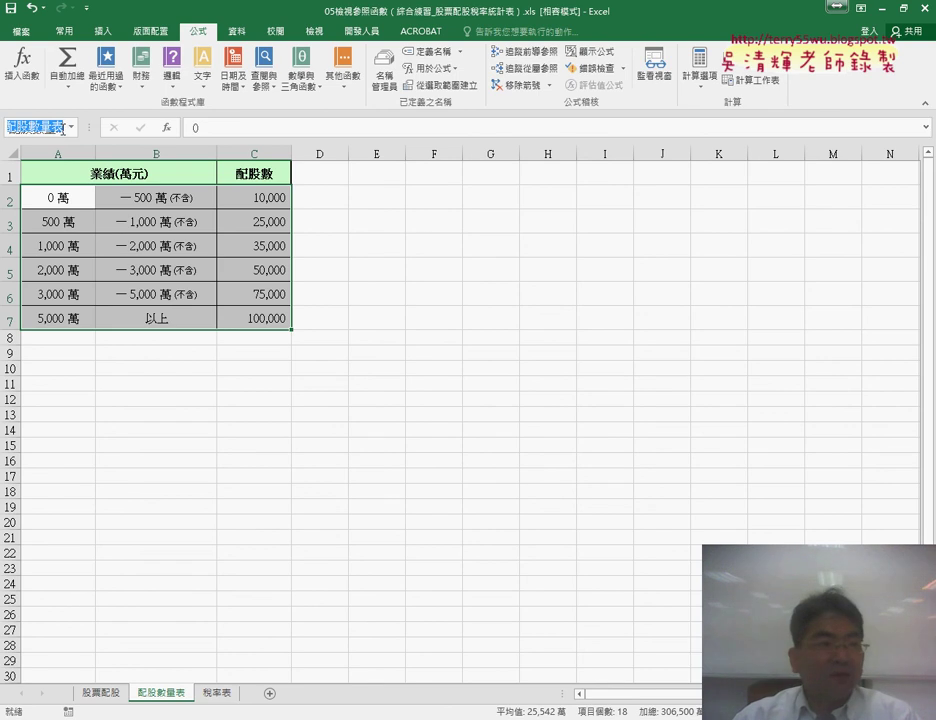
Confirm in Name Manager that 配股數量表 refers to A2:C7, then show the 稅率表 sheet
{"action": "left_click", "coordinate": [384, 75]}
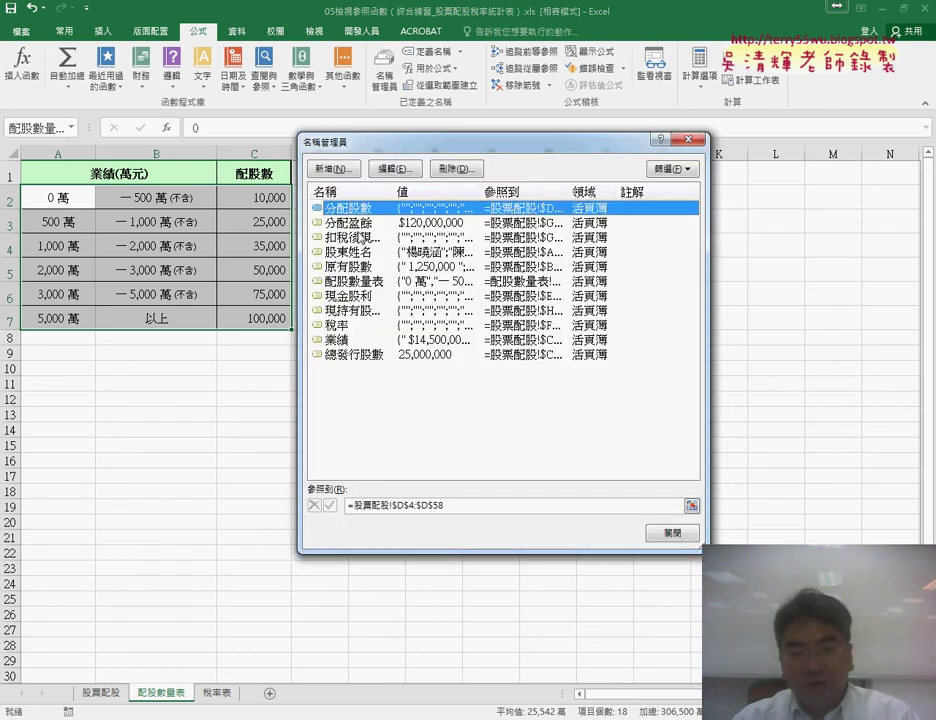
{"action": "left_click", "coordinate": [367, 282]}
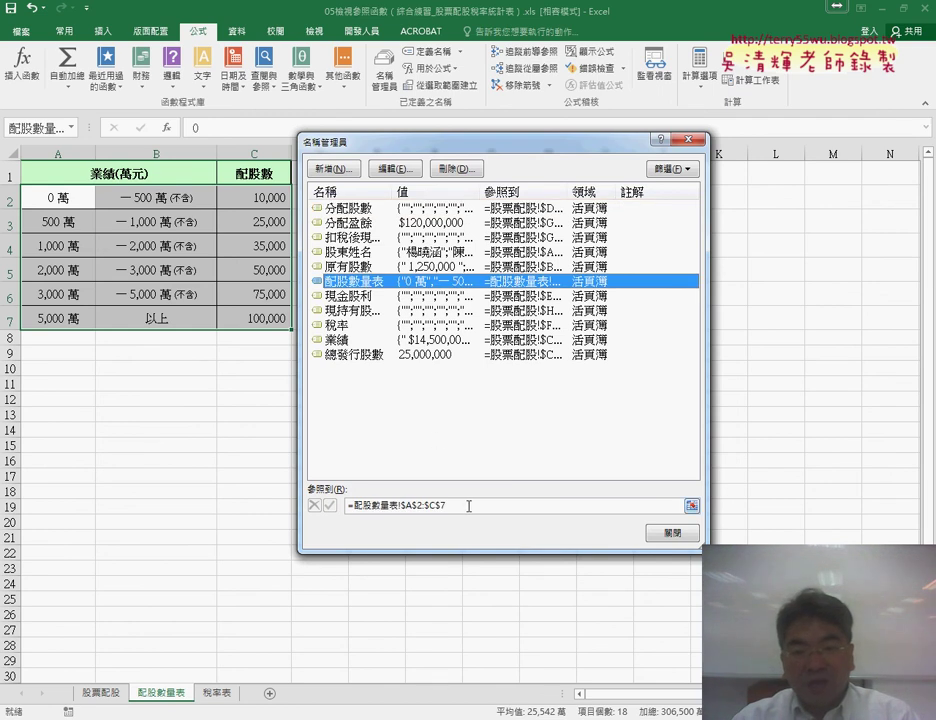
{"action": "left_click_drag", "start_coordinate": [475, 149], "coordinate": [608, 158]}
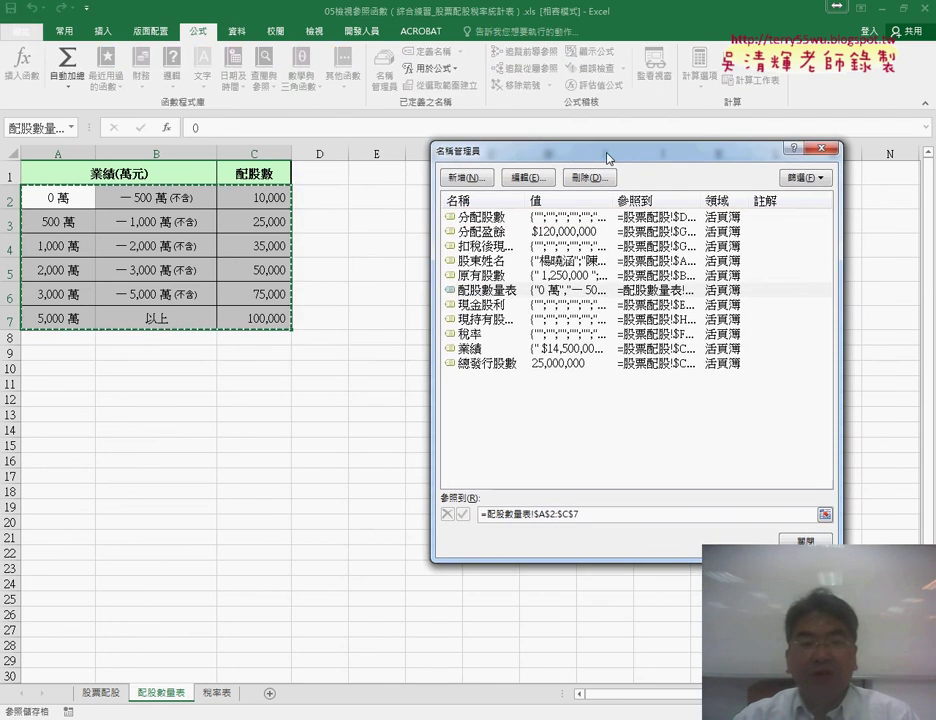
{"action": "left_click", "coordinate": [792, 540]}
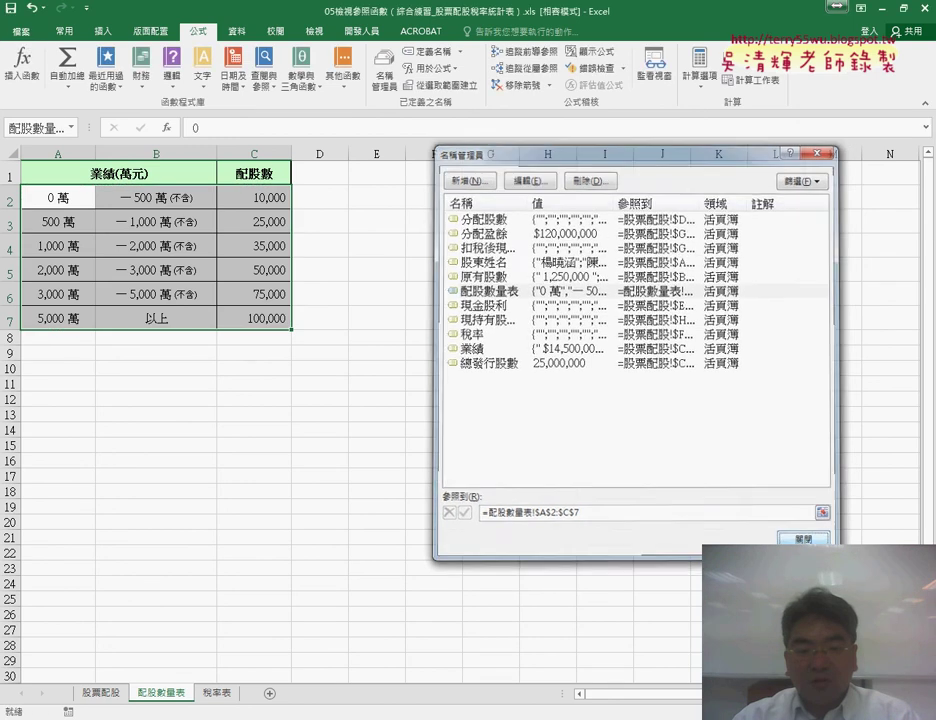
{"action": "left_click", "coordinate": [220, 693]}
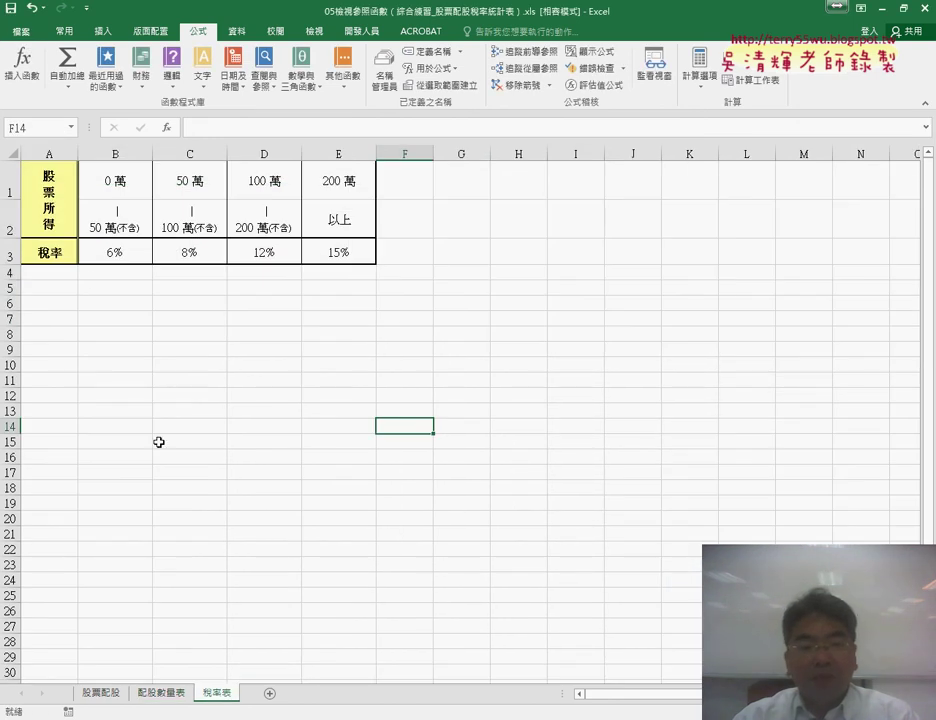
{"action": "left_click_drag", "start_coordinate": [100, 185], "coordinate": [340, 253]}
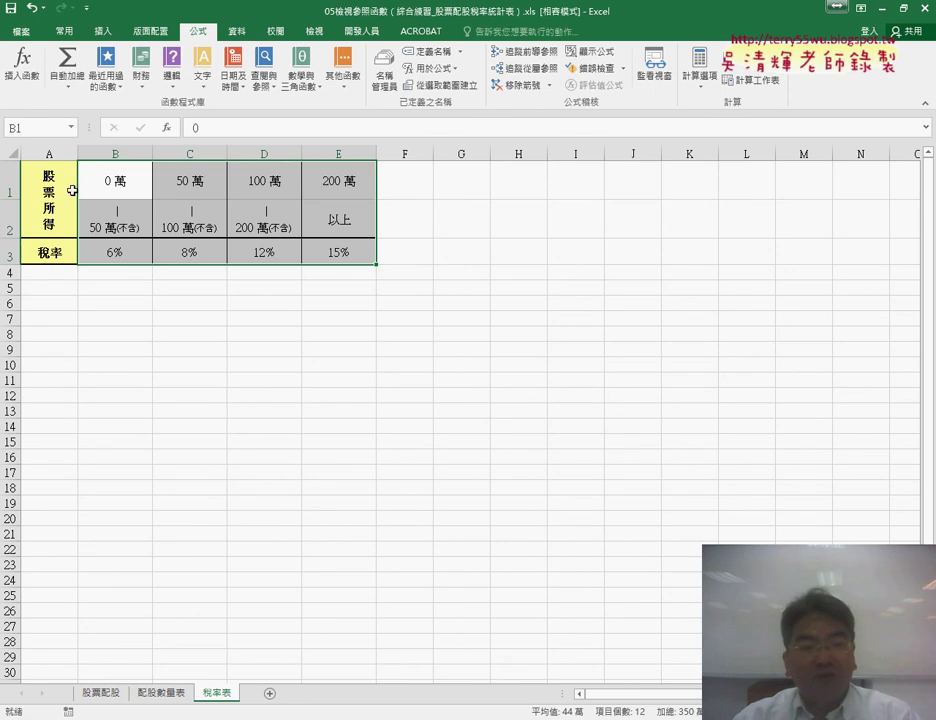
{"action": "left_click_drag", "start_coordinate": [108, 177], "coordinate": [346, 253]}
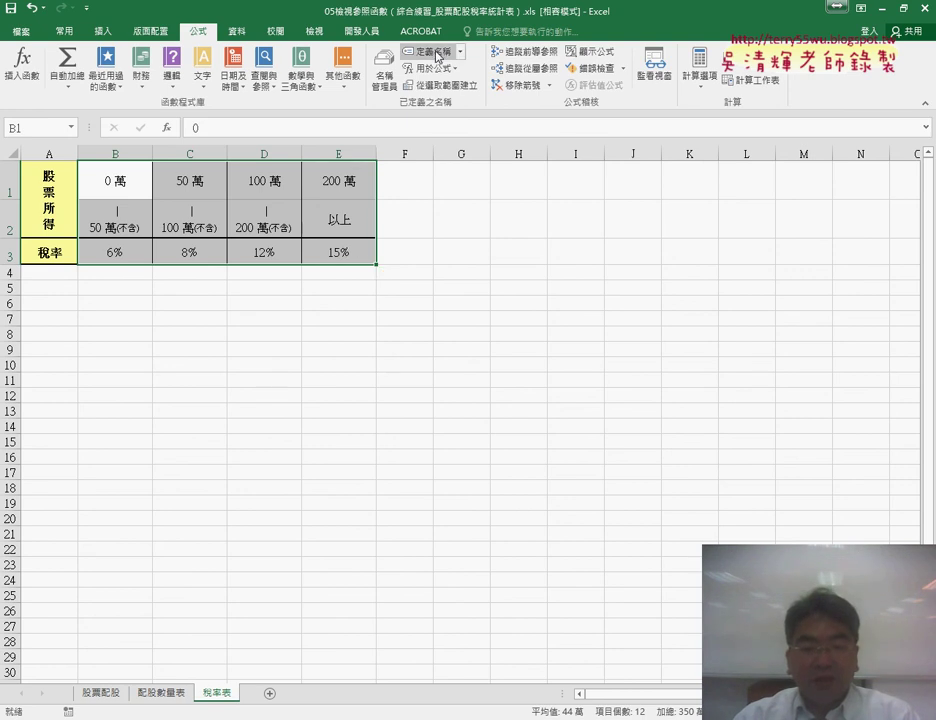
{"action": "double_click", "coordinate": [217, 694]}
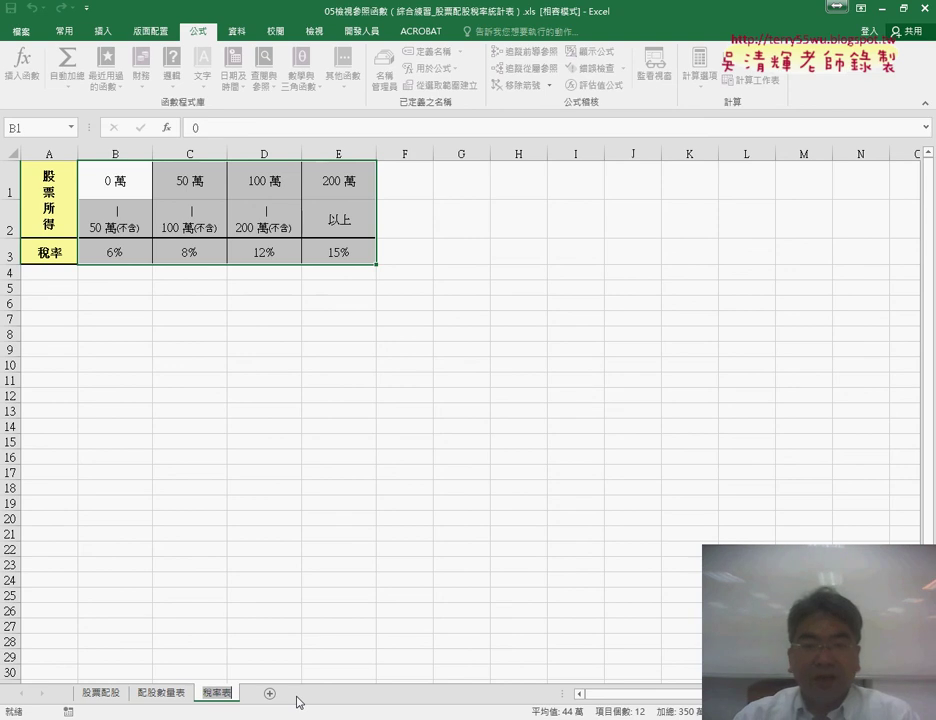
{"action": "left_click", "coordinate": [303, 524]}
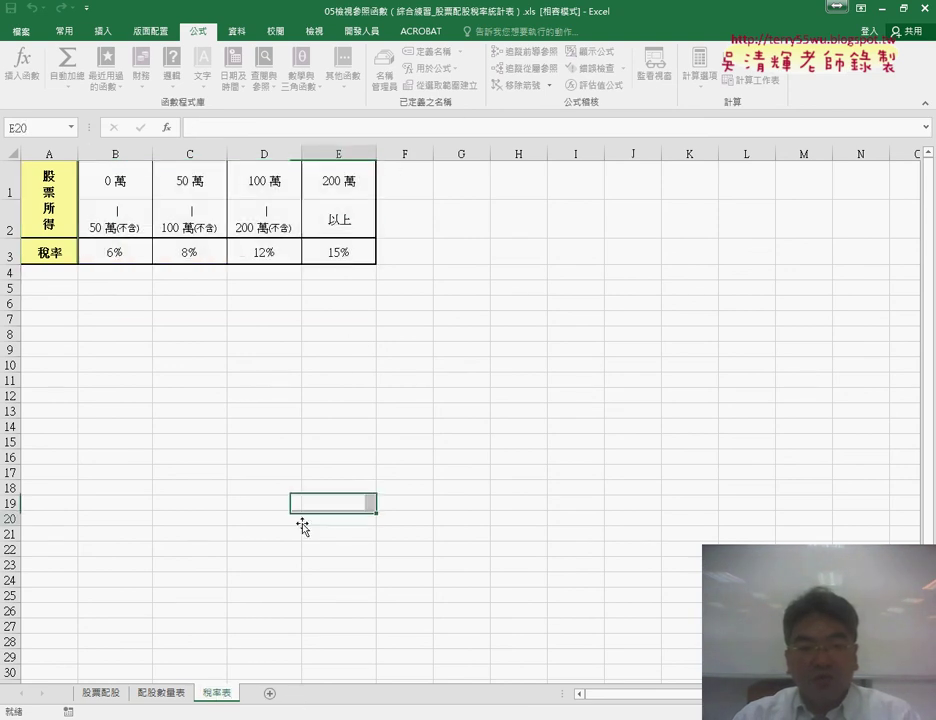
{"action": "left_click_drag", "start_coordinate": [98, 173], "coordinate": [338, 263]}
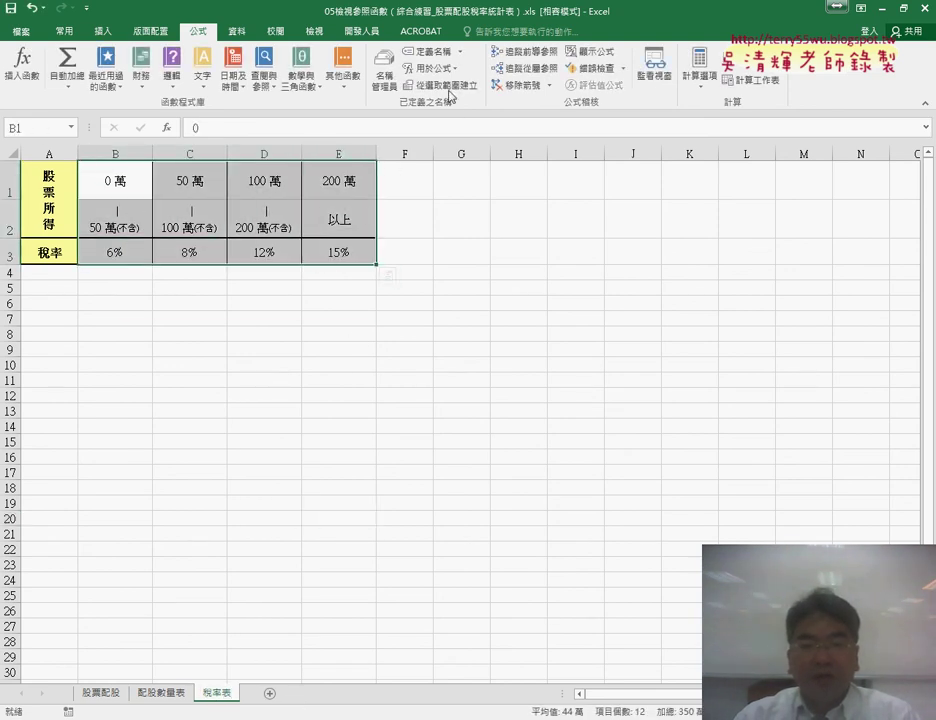
Name the tax-rate table B1:E3 稅率表
{"action": "left_click", "coordinate": [430, 51]}
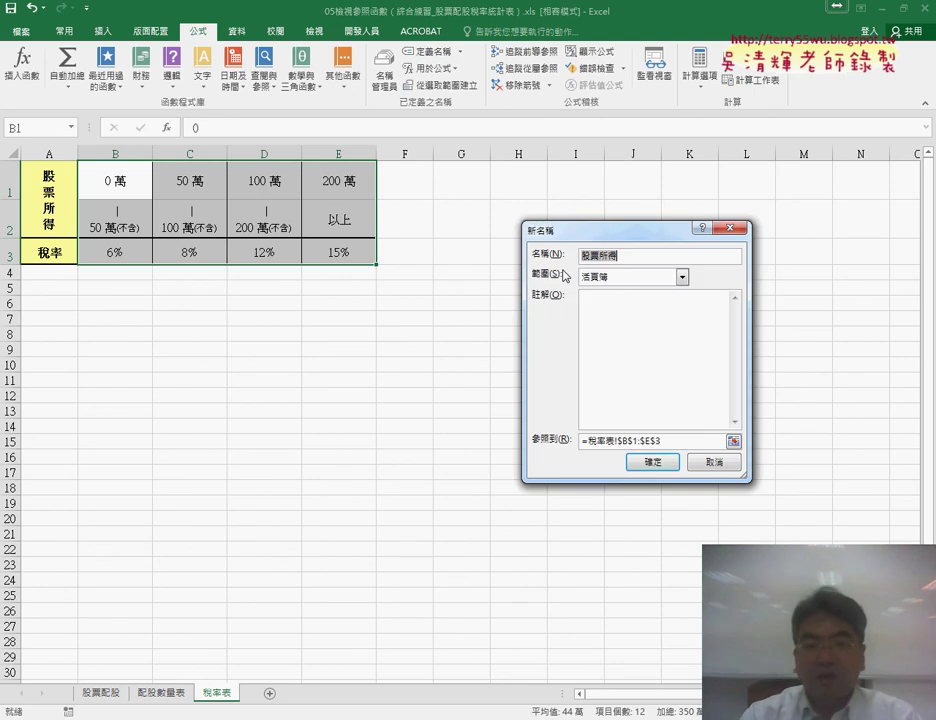
{"action": "type", "text": "稅率表"}
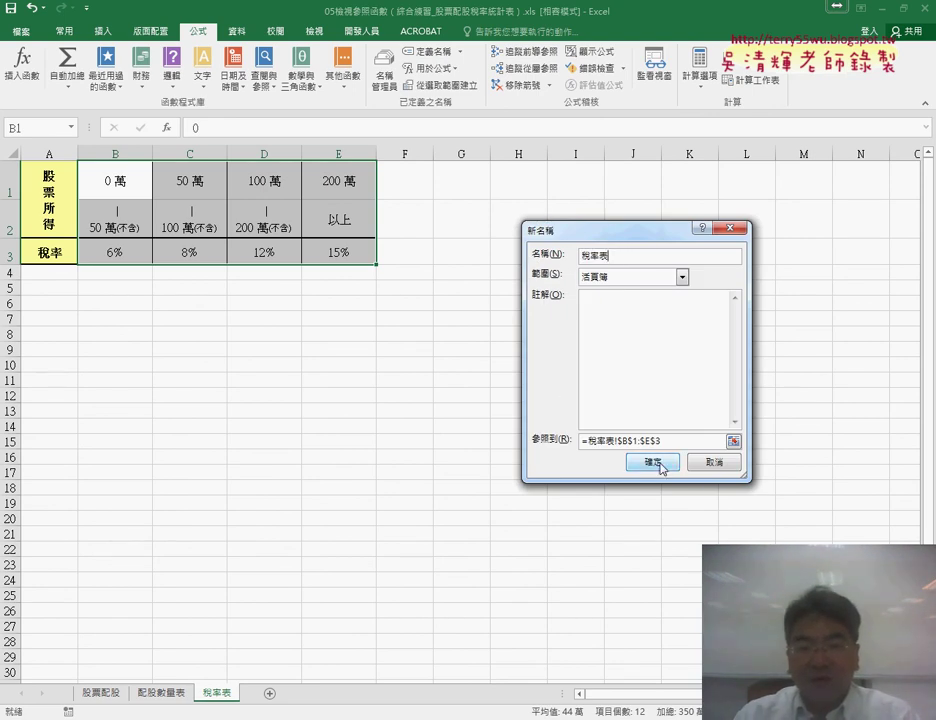
{"action": "left_click", "coordinate": [660, 462]}
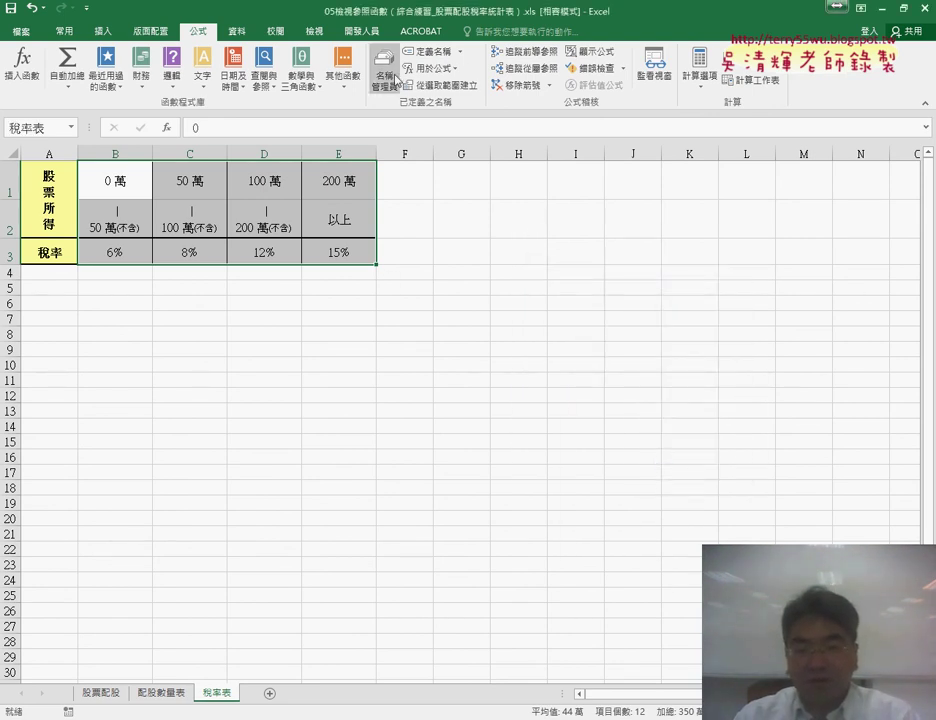
Check in Name Manager that 稅率表 covers B1:E3 with workbook scope
{"action": "left_click", "coordinate": [397, 78]}
{"action": "left_click", "coordinate": [486, 349]}
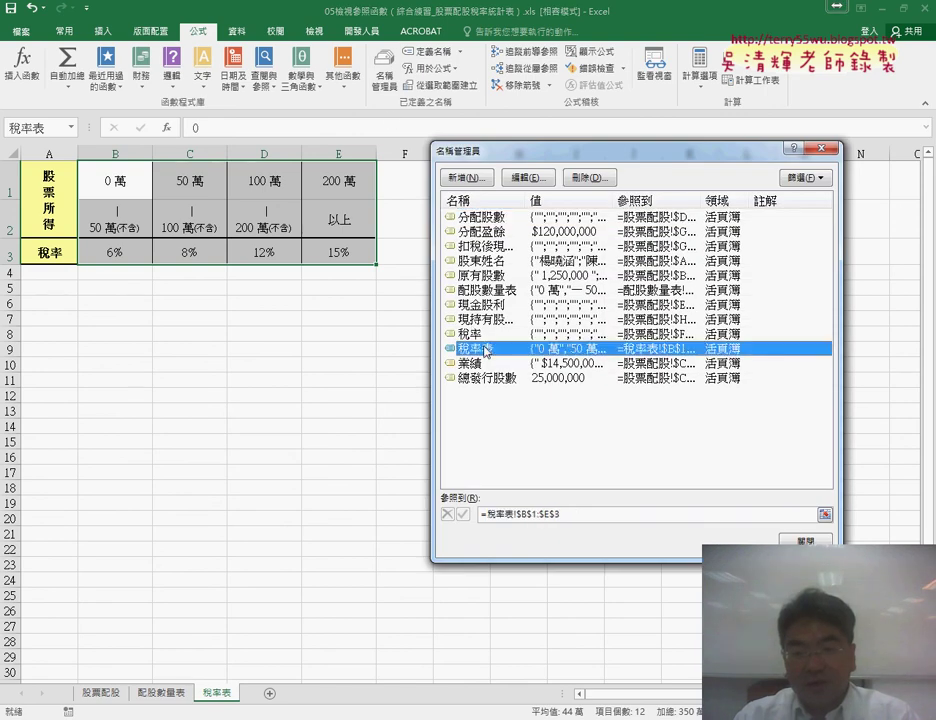
{"action": "left_click", "coordinate": [585, 513]}
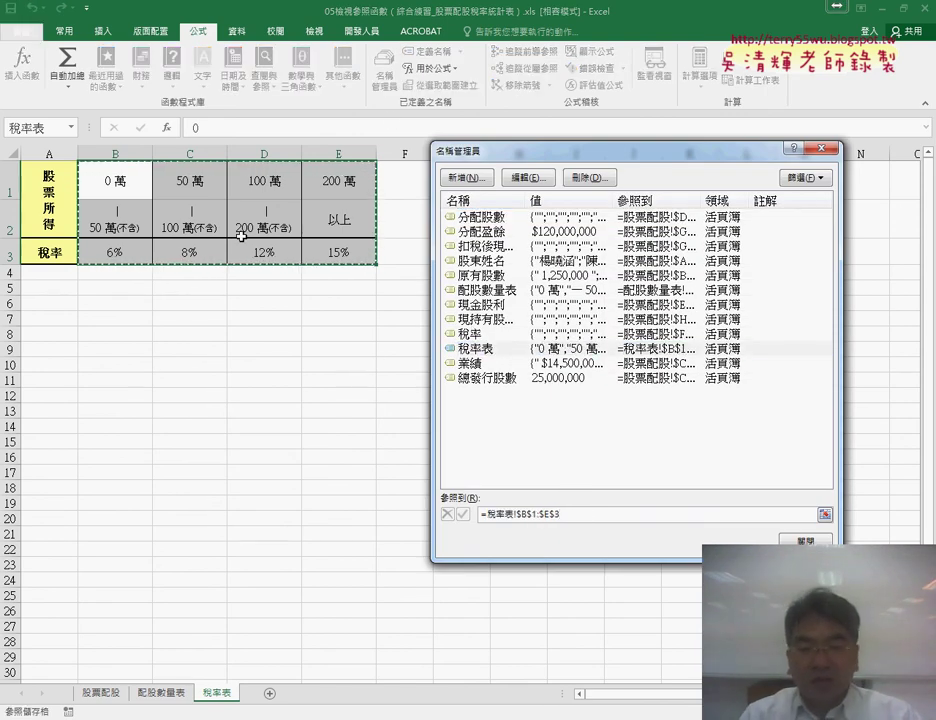
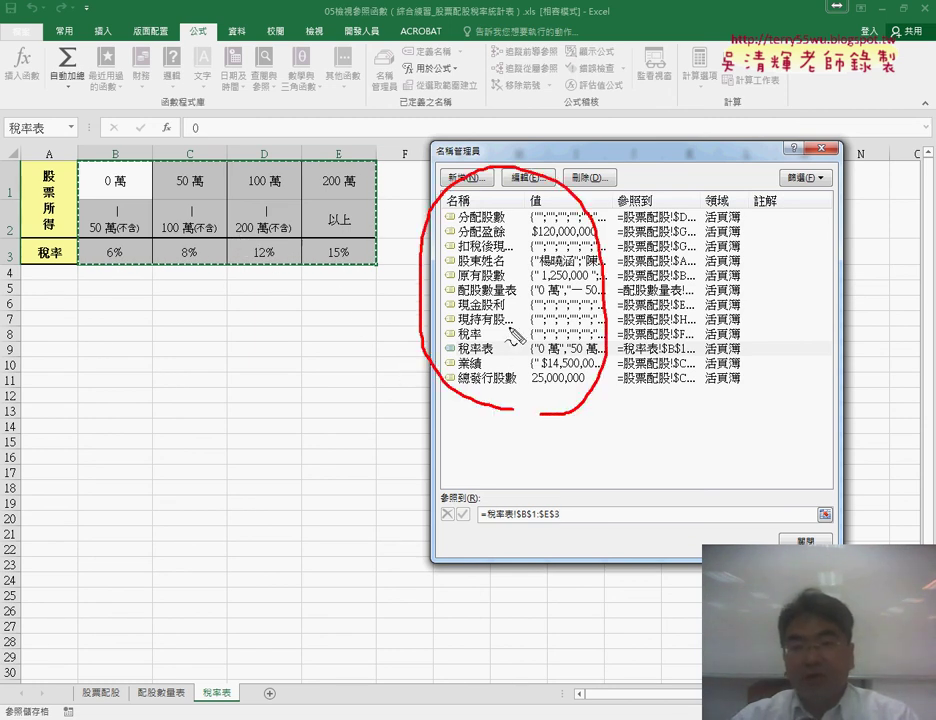
Draw a red arrow down to the names list, a large X over it, and numbered marks 1 and 2
{"action": "mouse_move", "coordinate": [395, 55]}
{"action": "left_mouse_down"}
{"action": "mouse_move", "coordinate": [385, 105]}
{"action": "mouse_move", "coordinate": [445, 182]}
{"action": "left_mouse_up"}
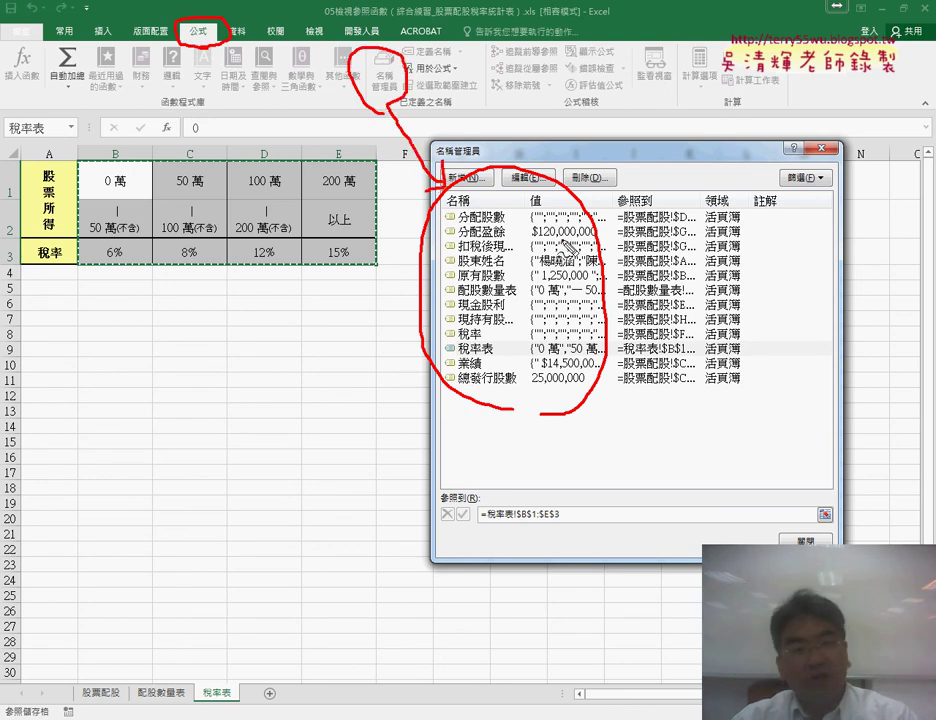
{"action": "left_click_drag", "start_coordinate": [512, 215], "coordinate": [563, 350]}
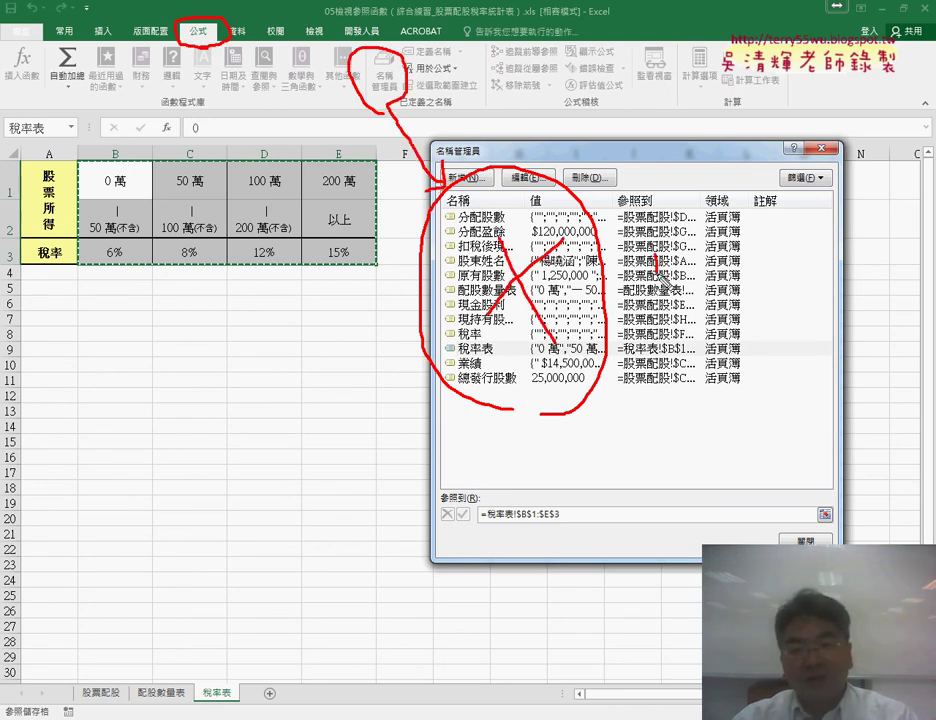
{"action": "left_click_drag", "start_coordinate": [660, 255], "coordinate": [657, 345]}
{"action": "left_click_drag", "start_coordinate": [688, 285], "coordinate": [790, 321]}
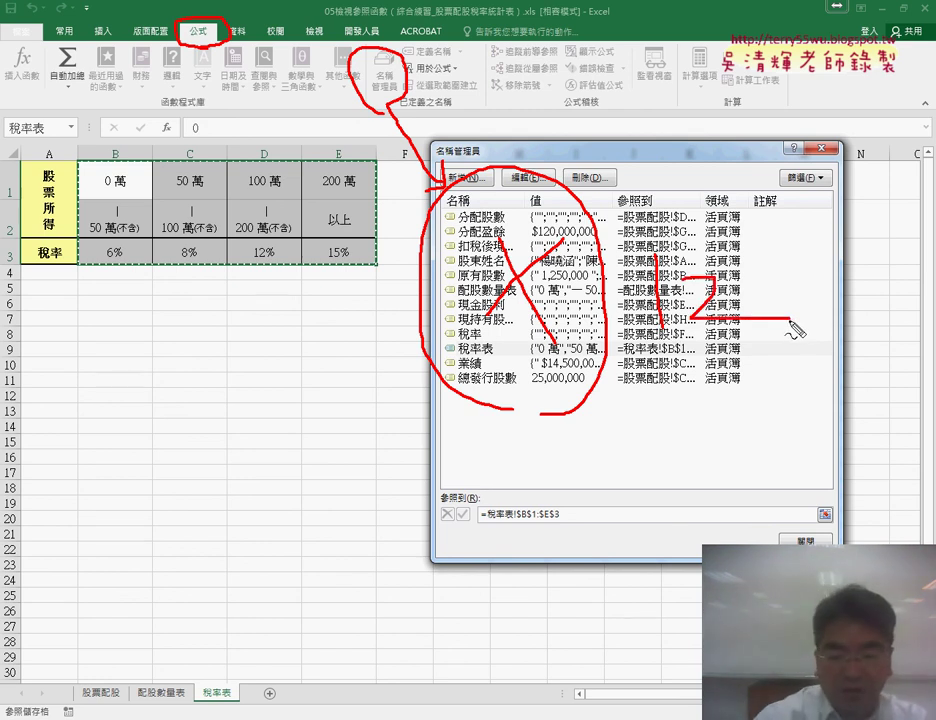